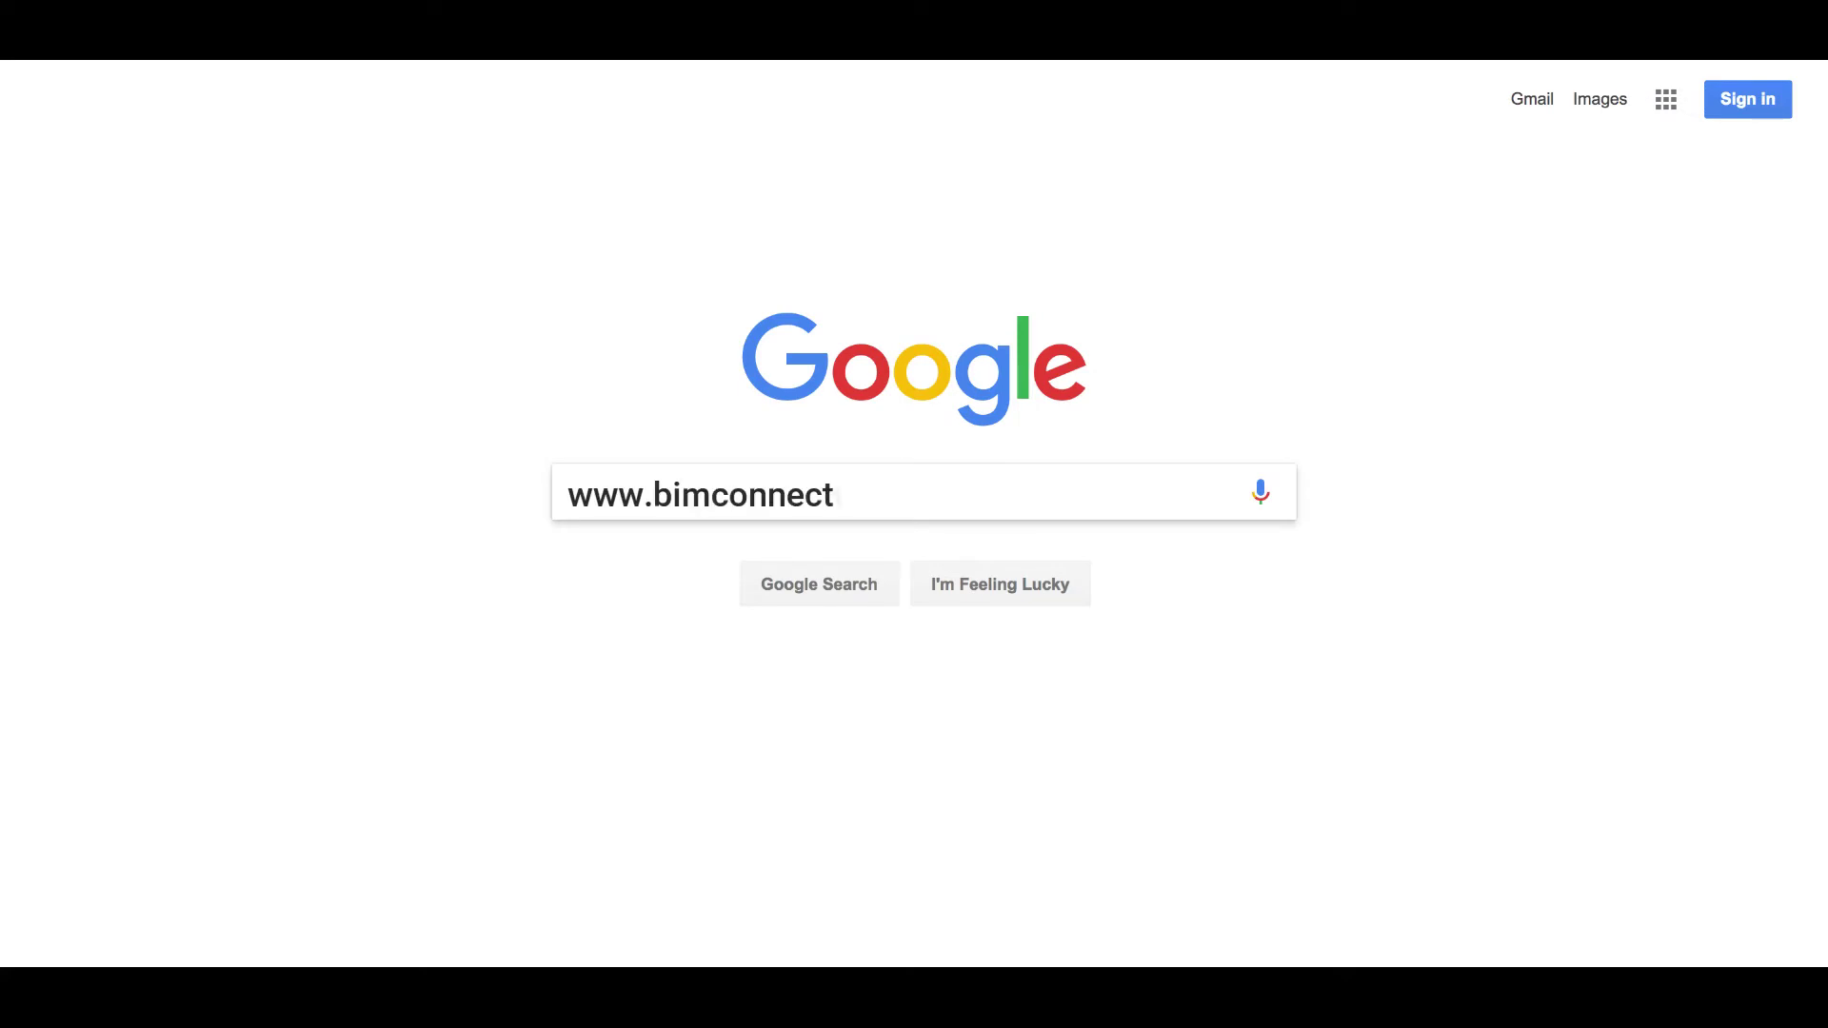
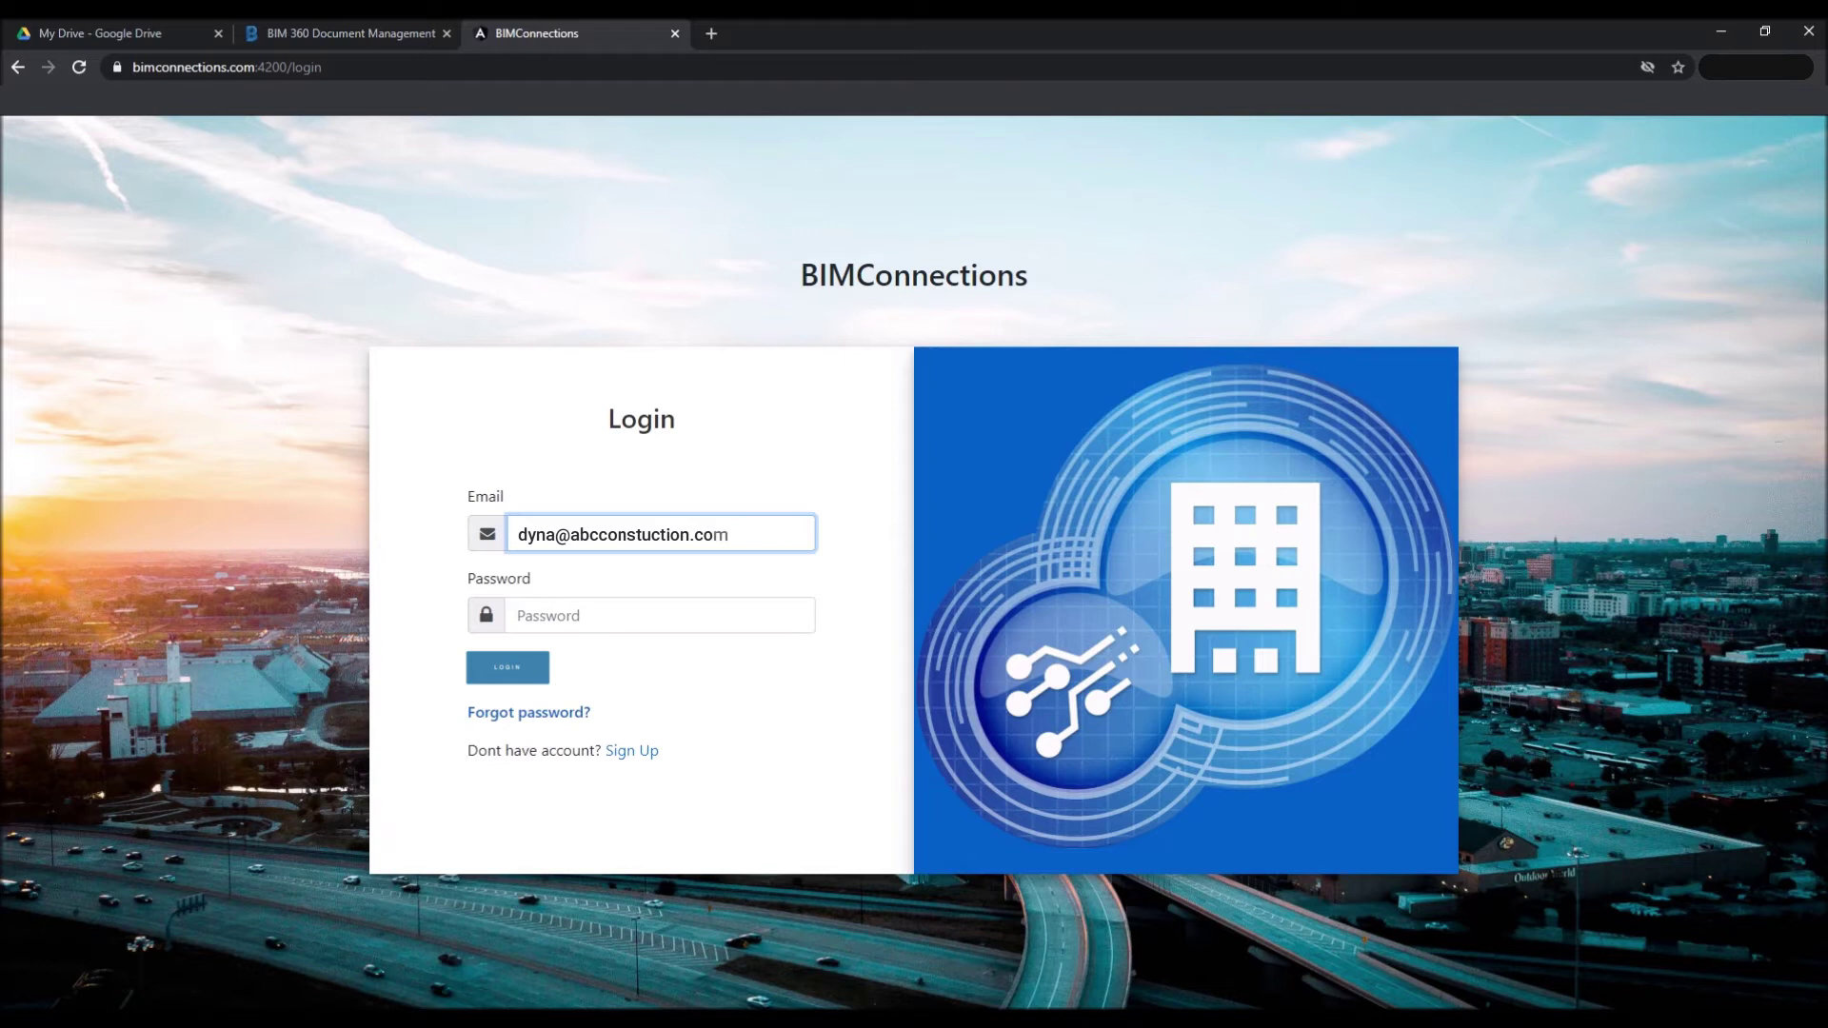
Go to the Password field and enter the account password.
click(660, 615)
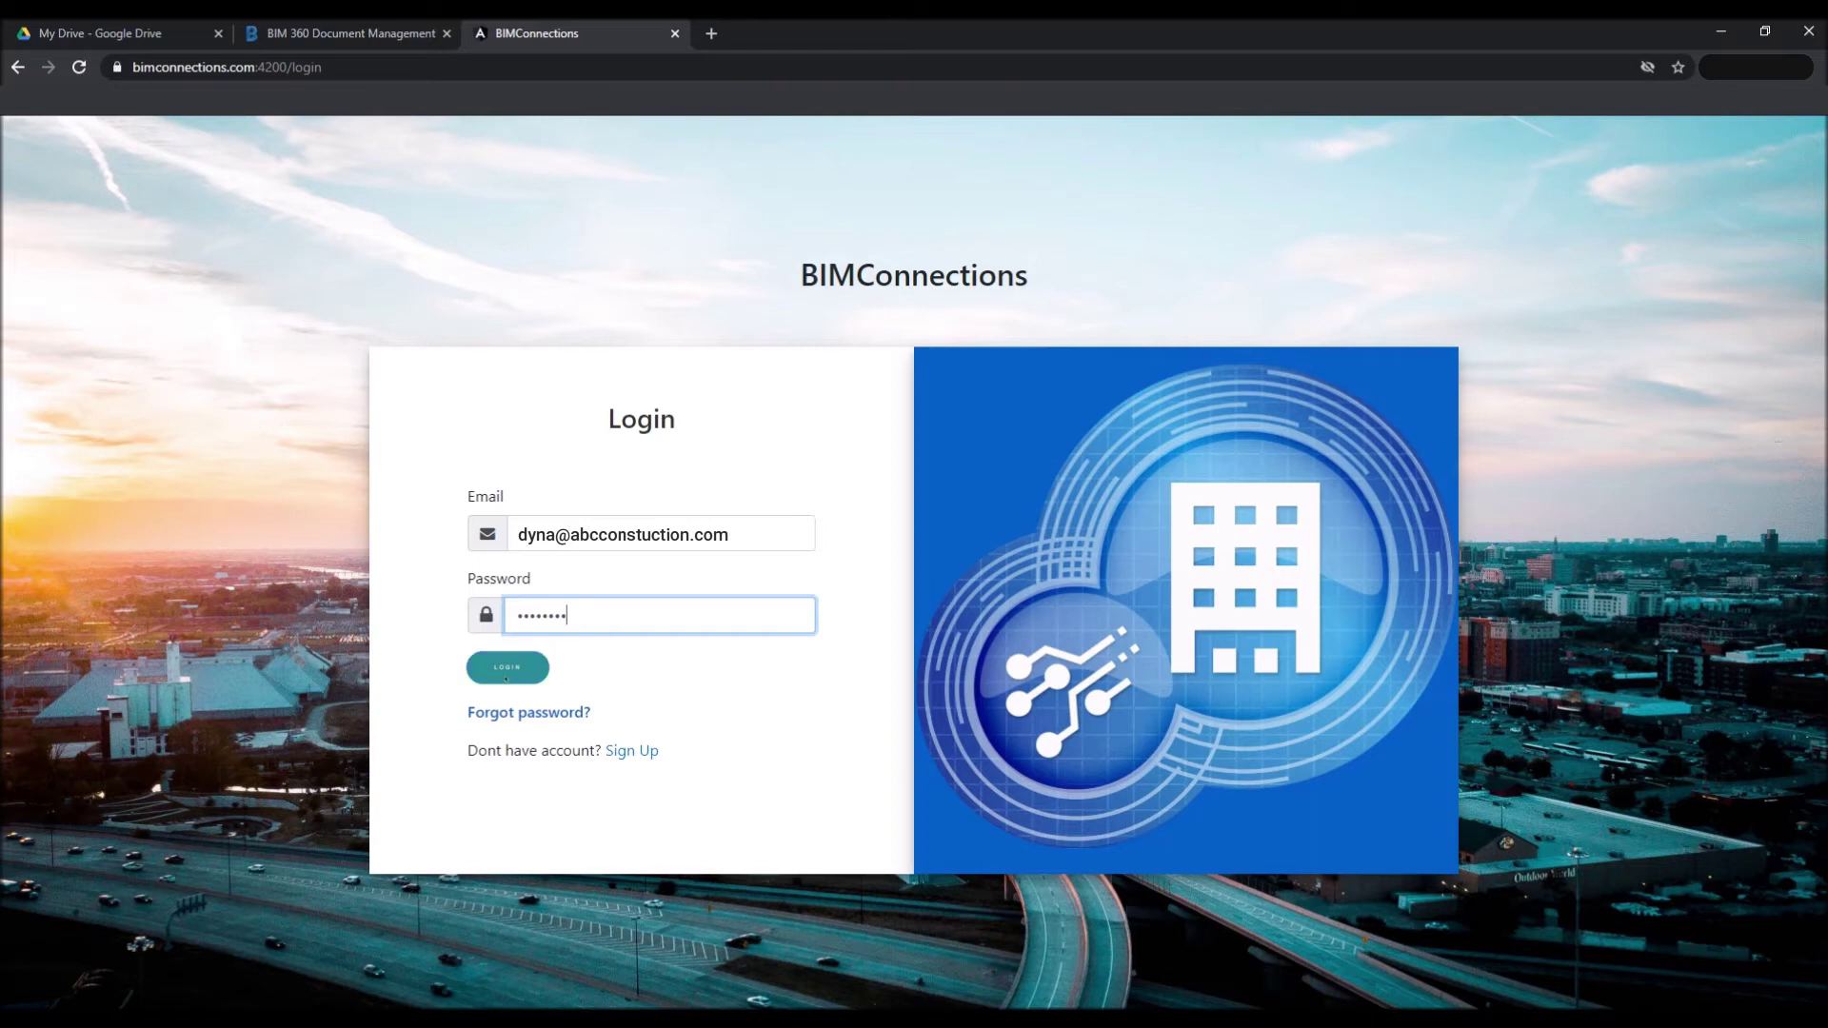
Log in, set BIM 360 with the New File Added event as source, and connect the BIM 360 account.
key(Return)
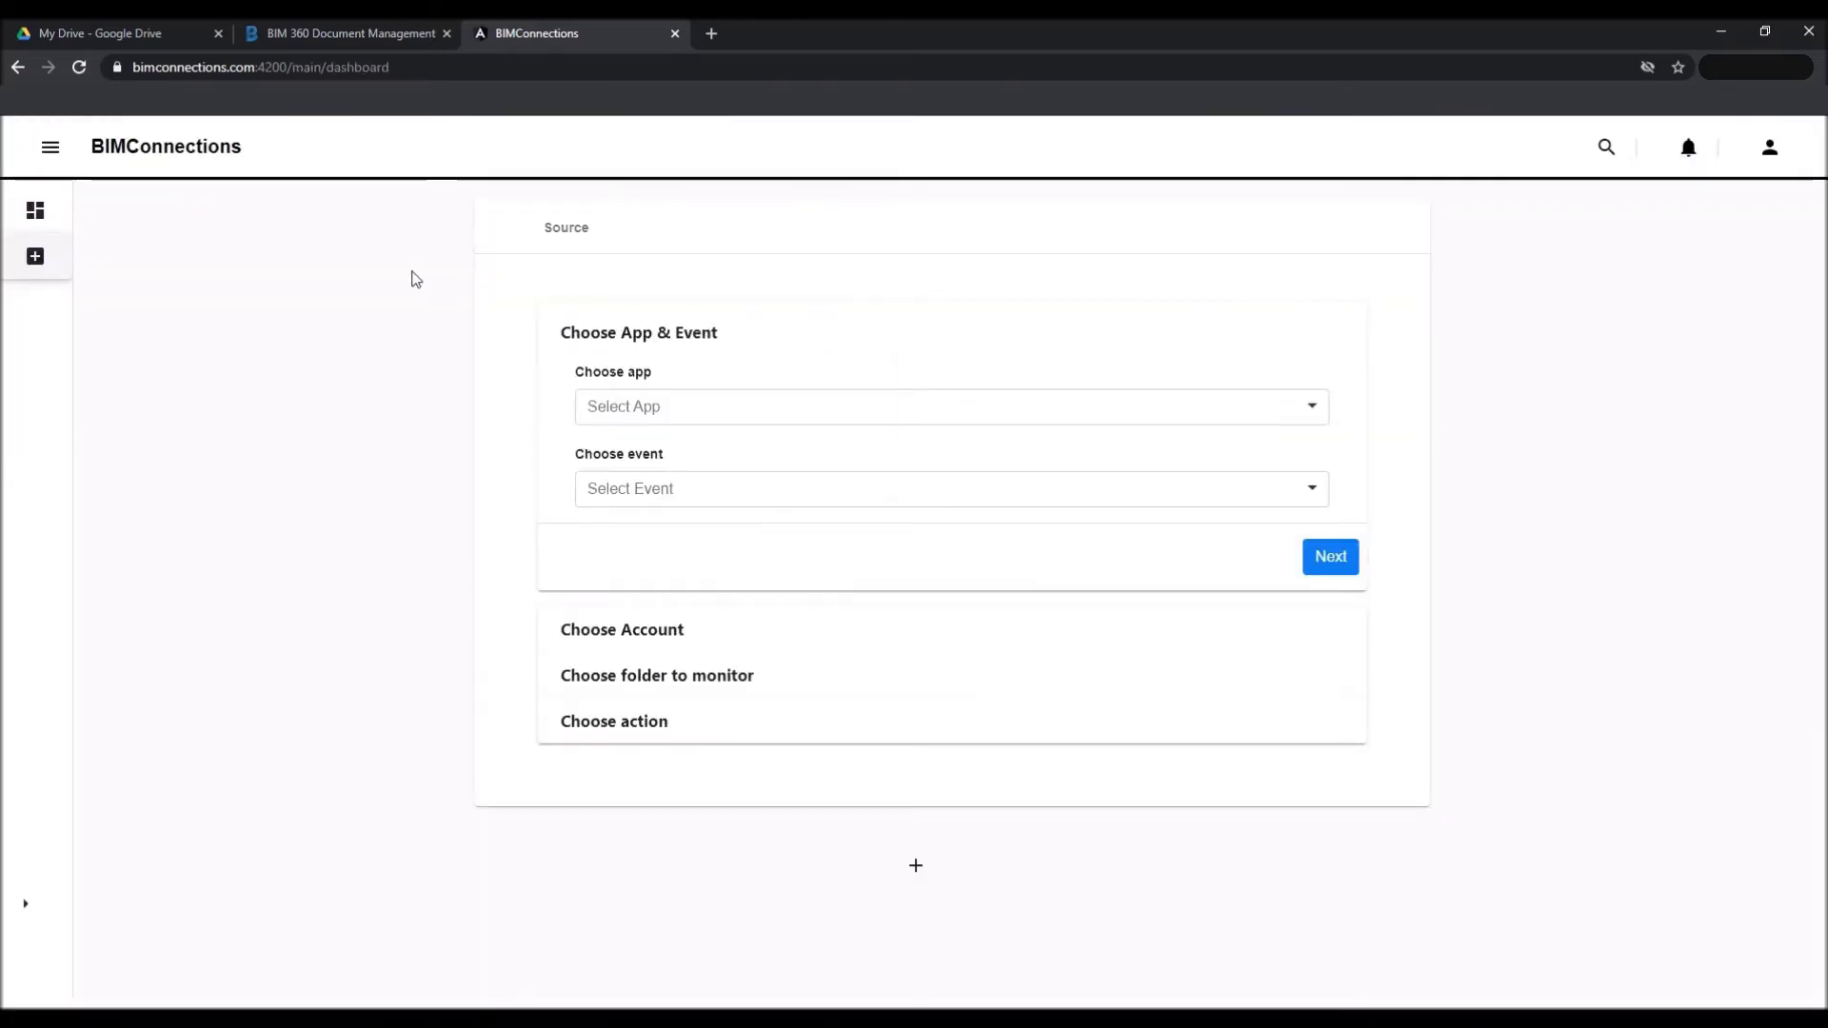
click(741, 401)
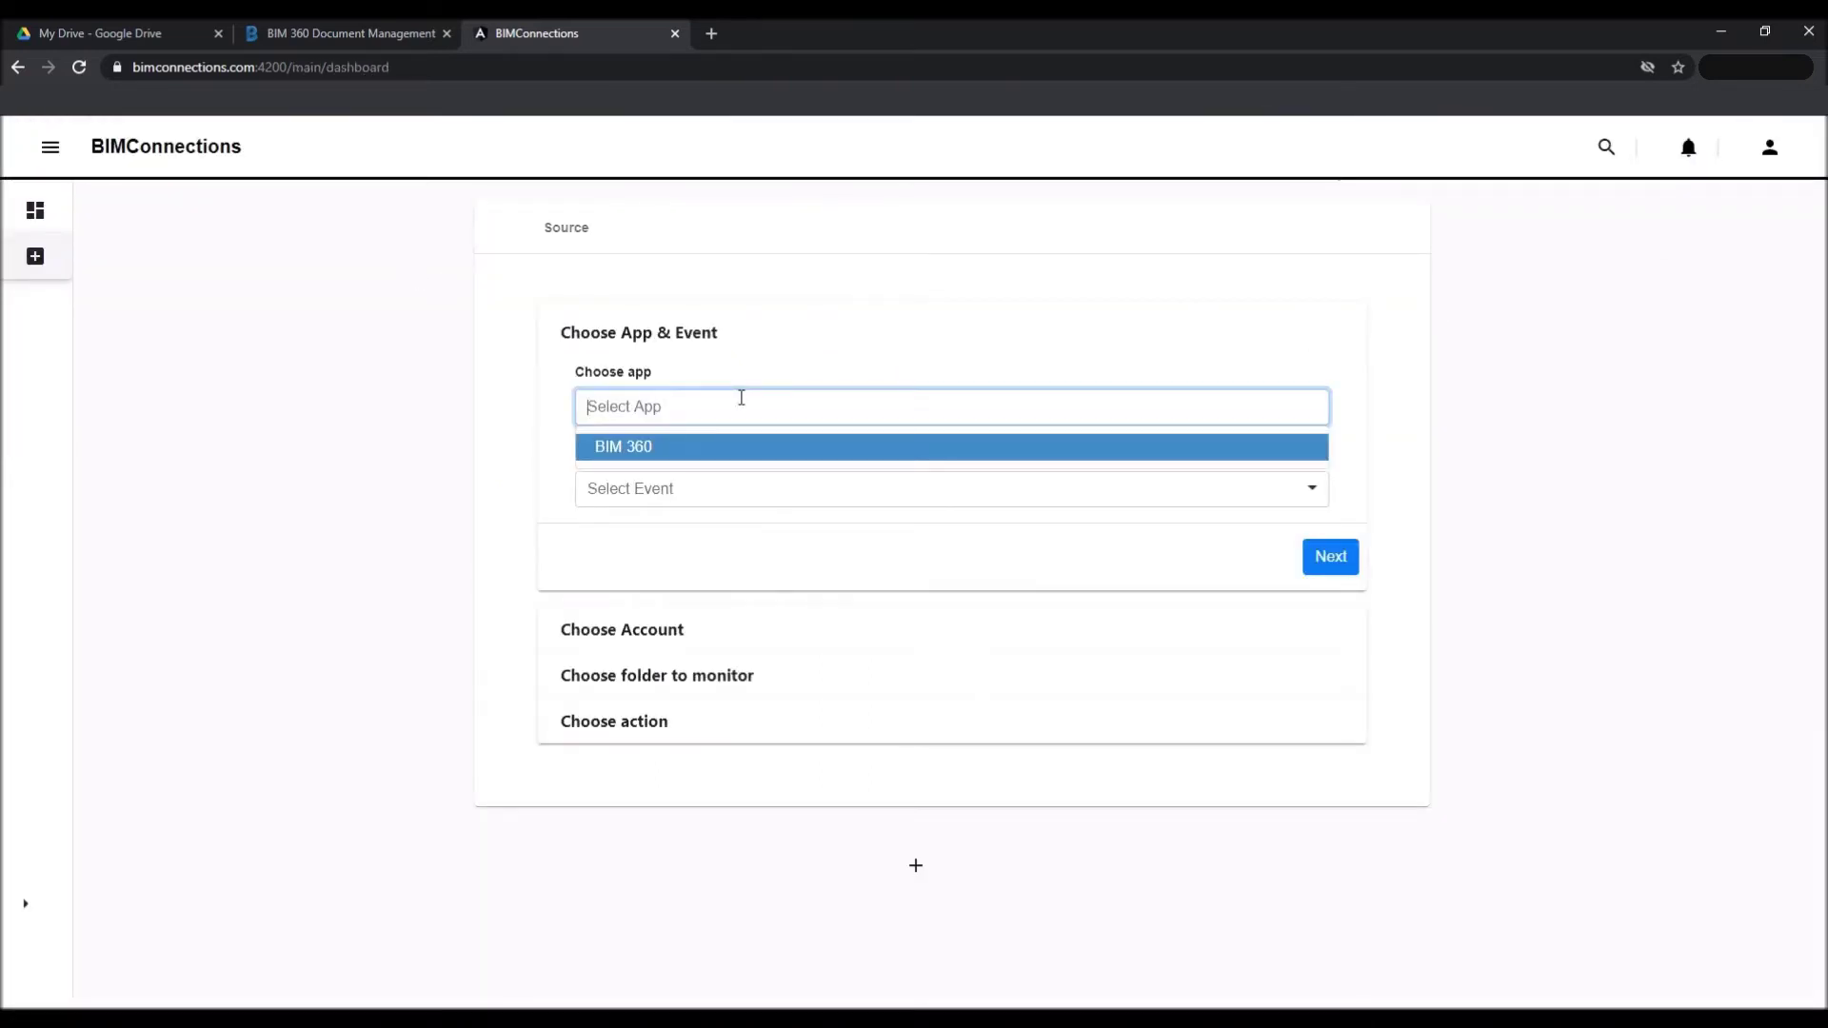
click(751, 449)
click(702, 517)
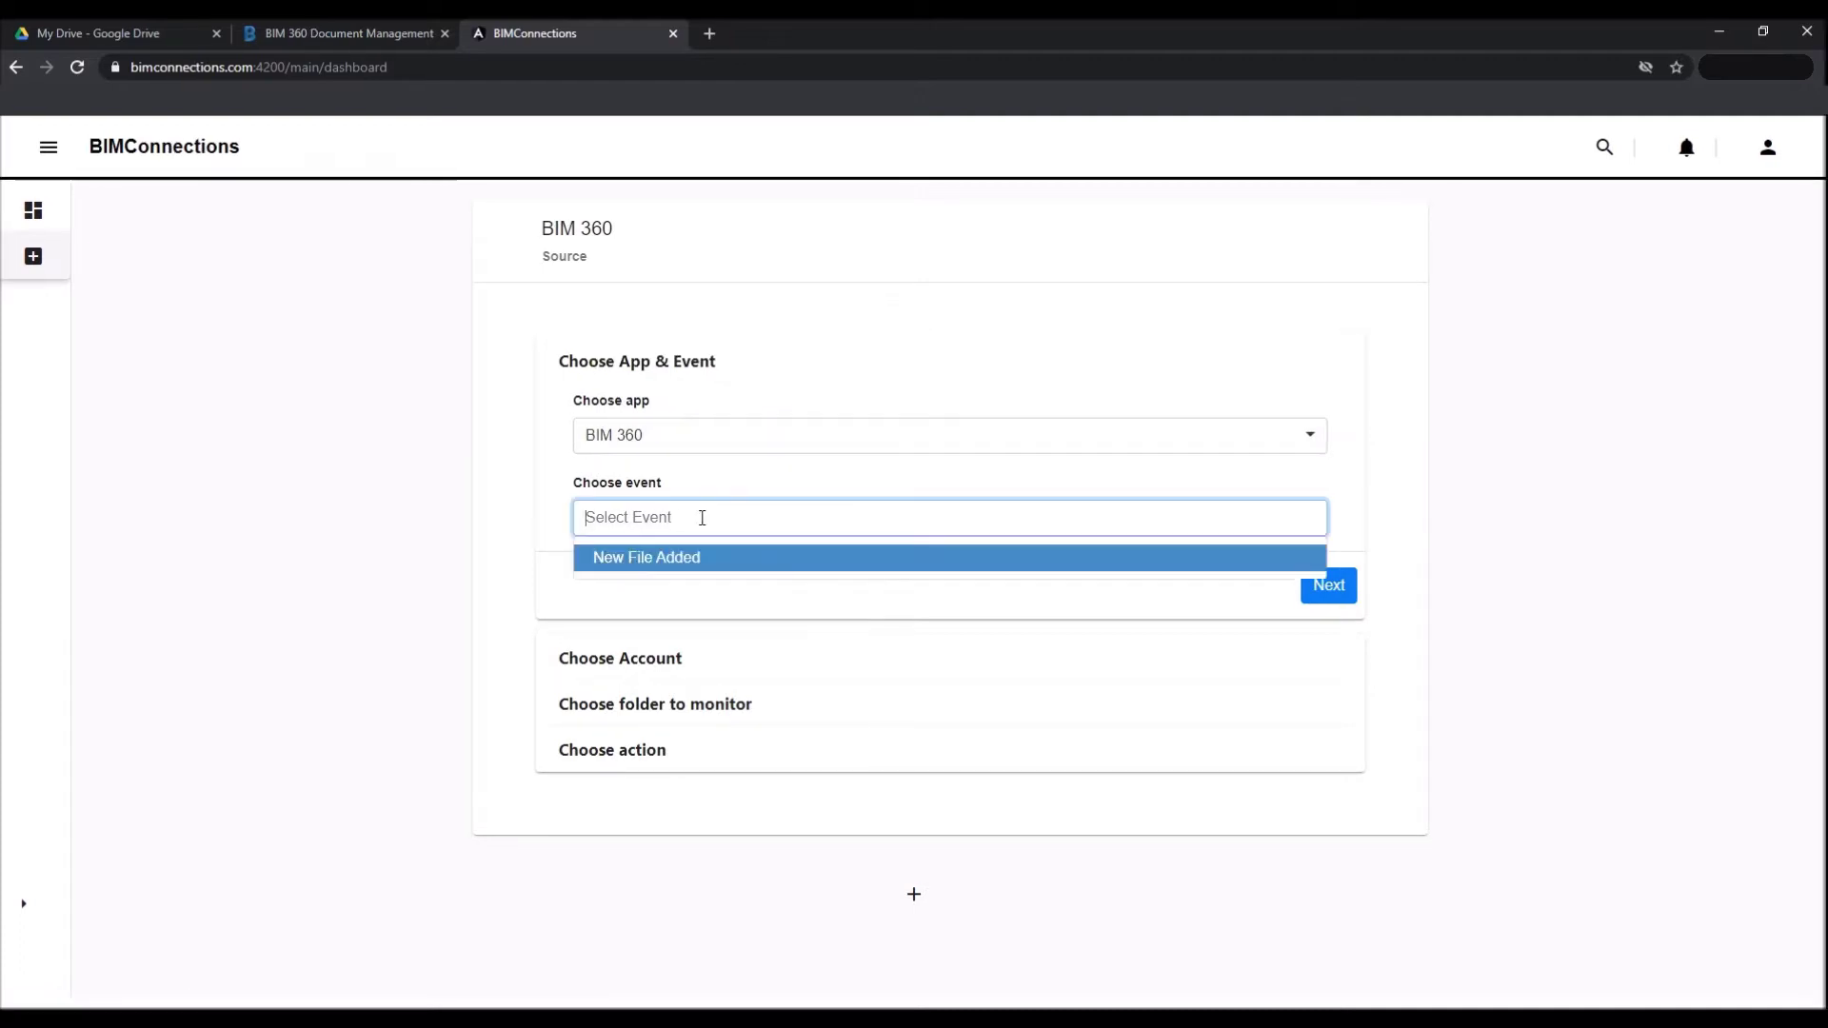
click(636, 560)
click(1329, 584)
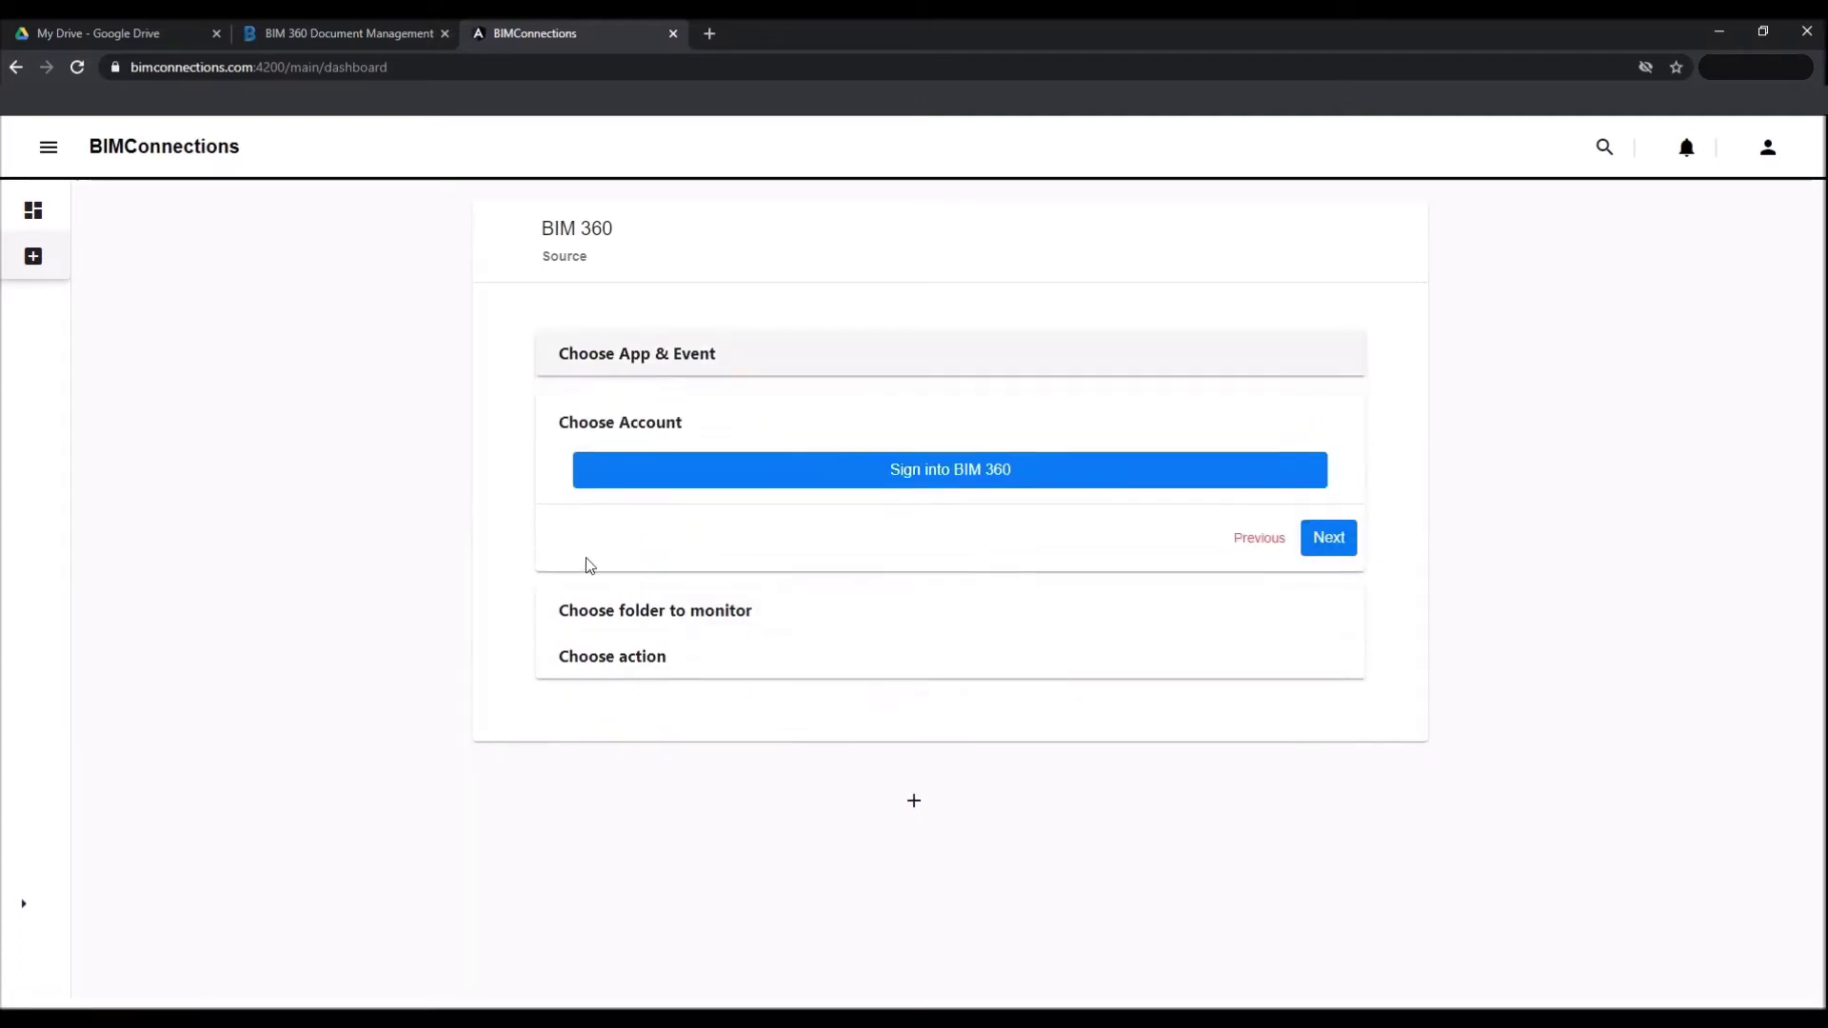
click(950, 476)
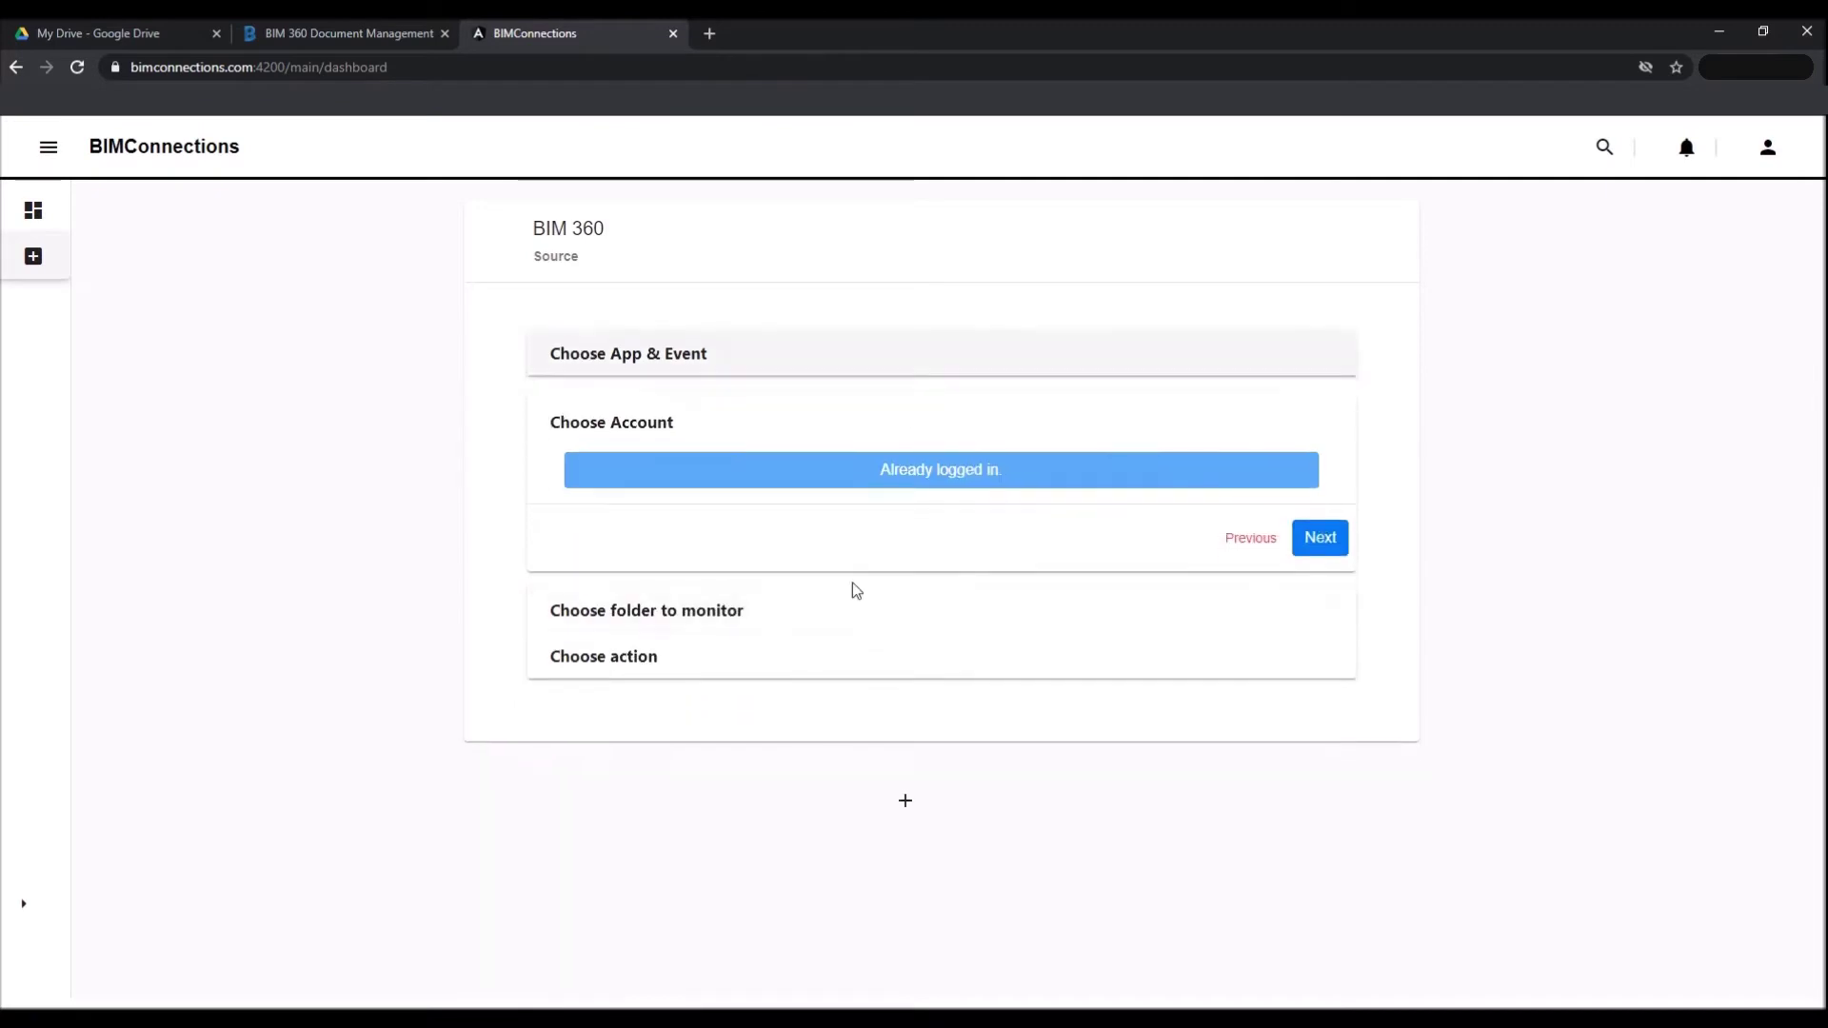
Pick ABC-constuction › HeartandSoul › Project Files › Building Models as the folder to monitor.
click(1318, 539)
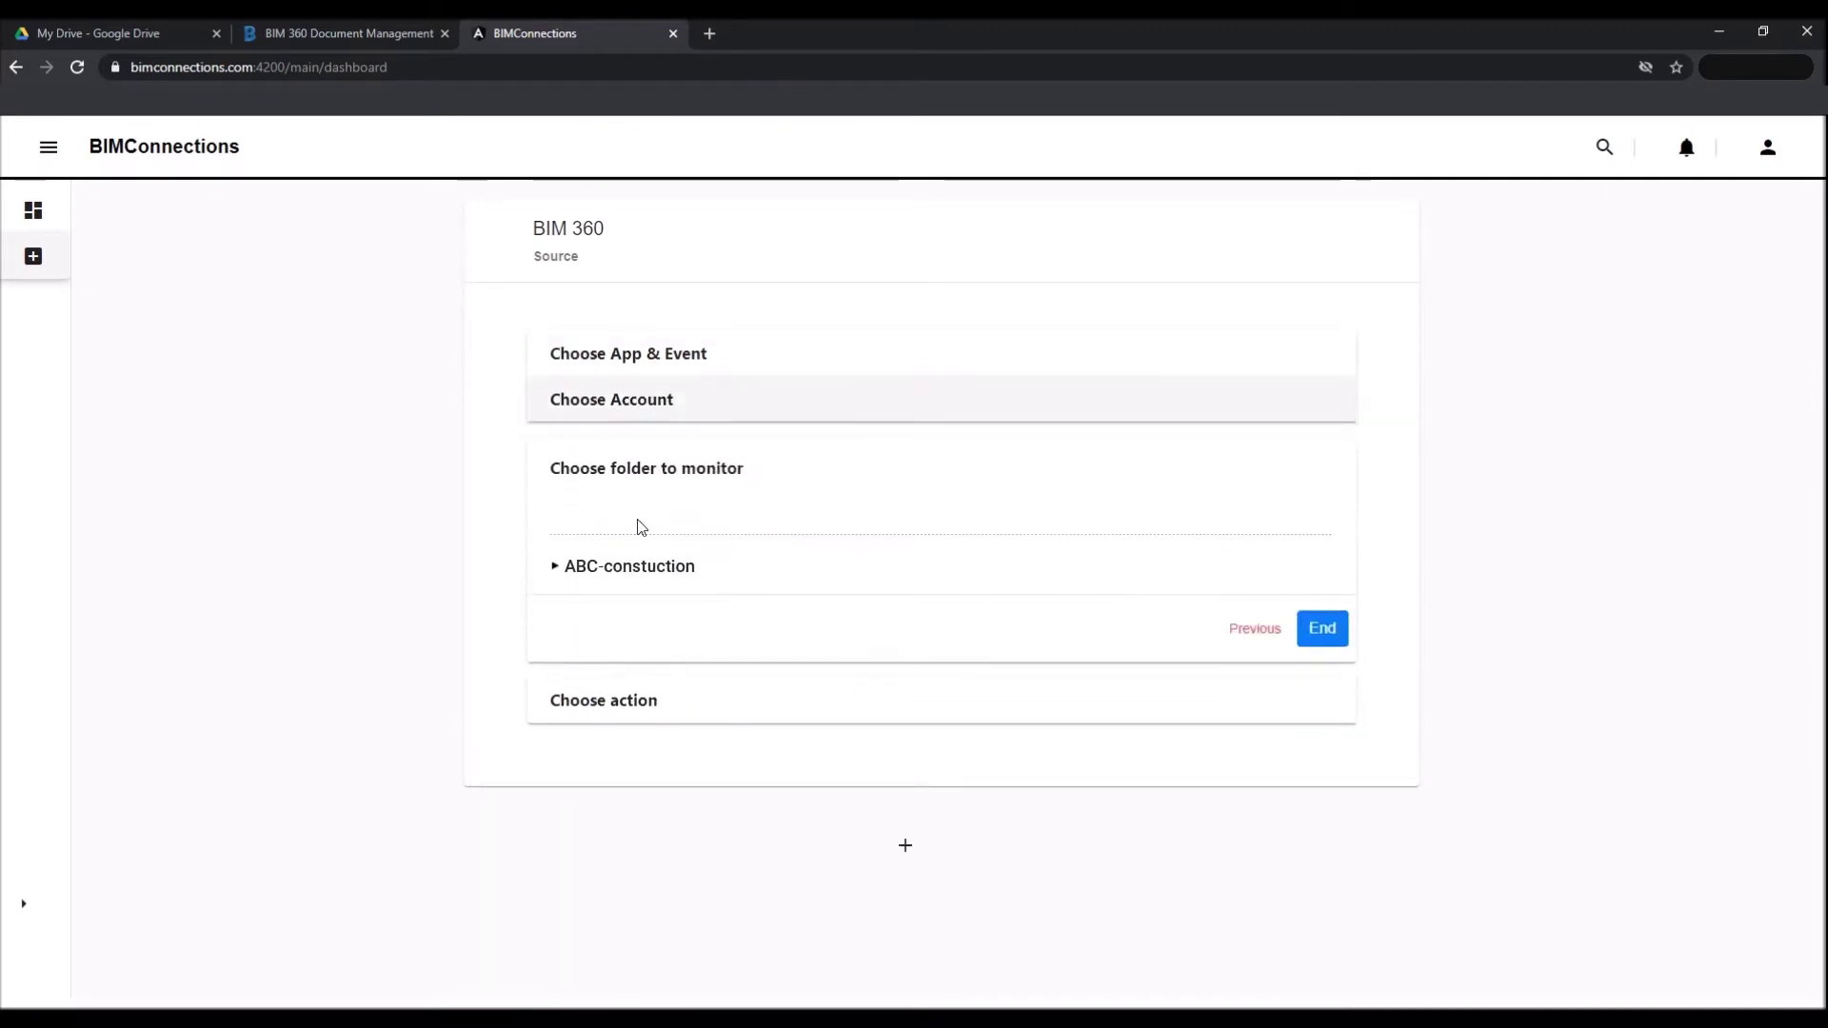
click(555, 571)
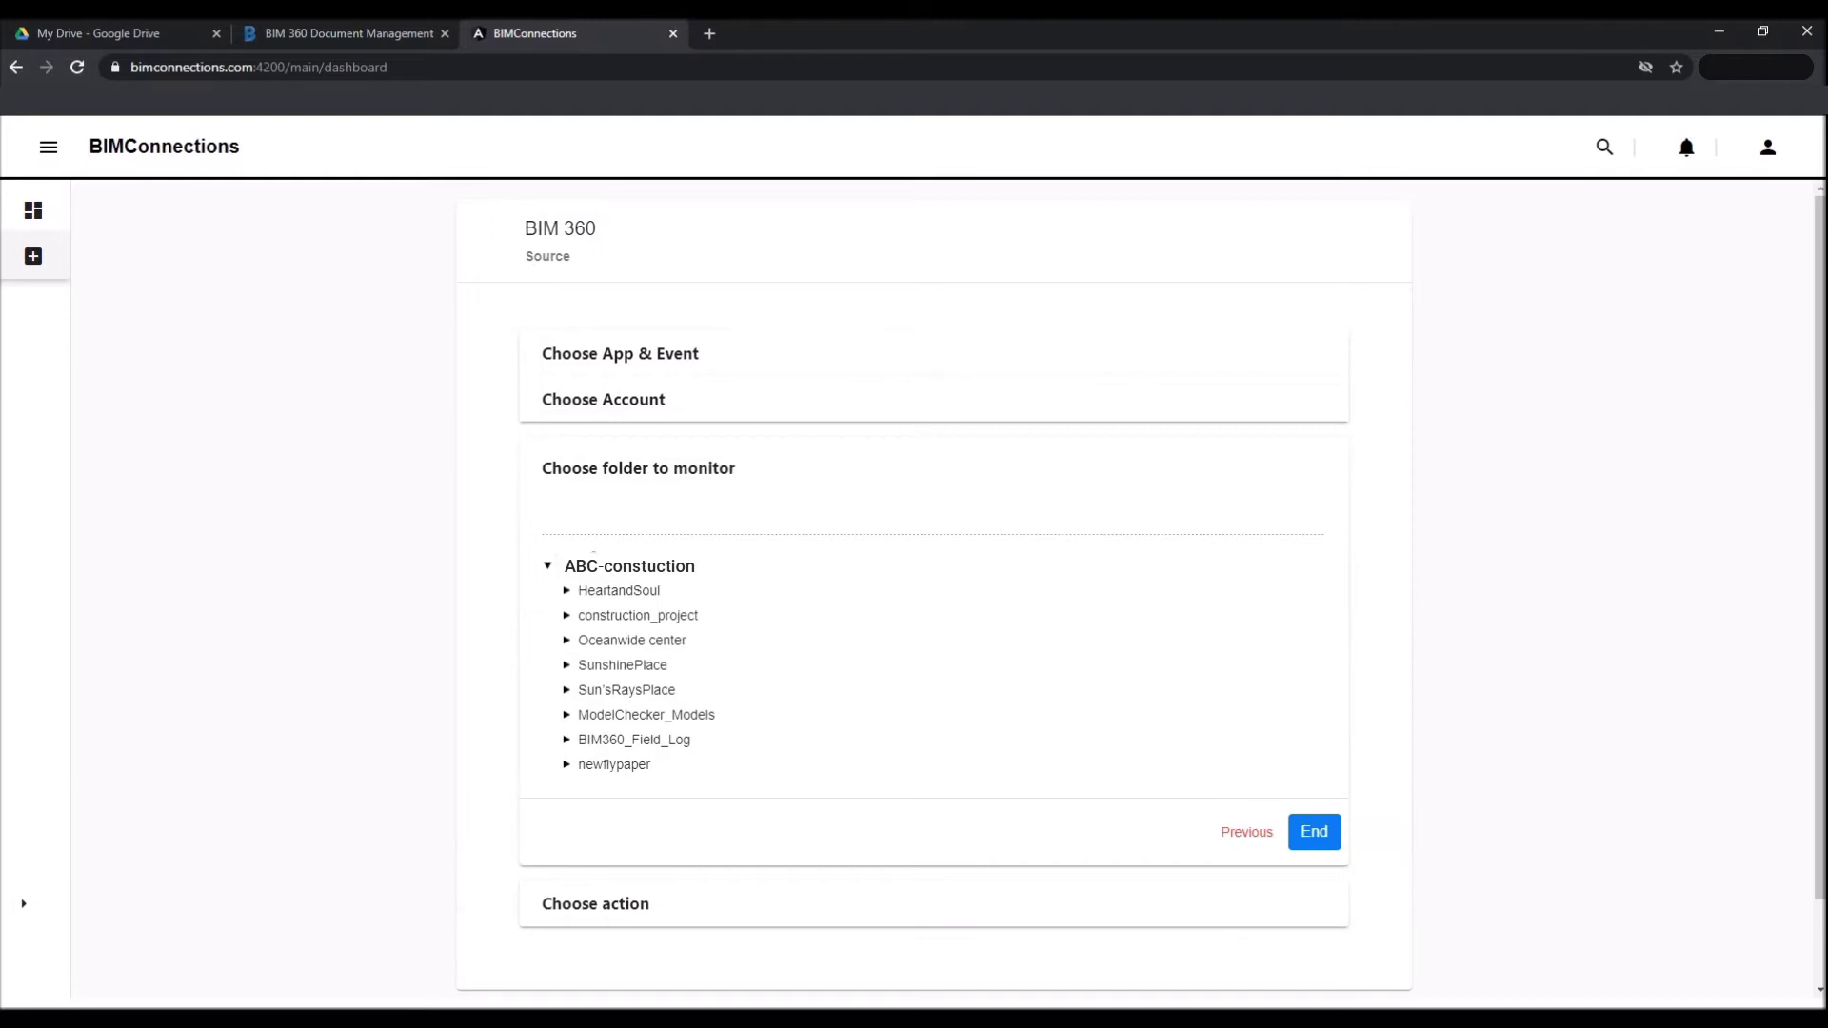
click(566, 592)
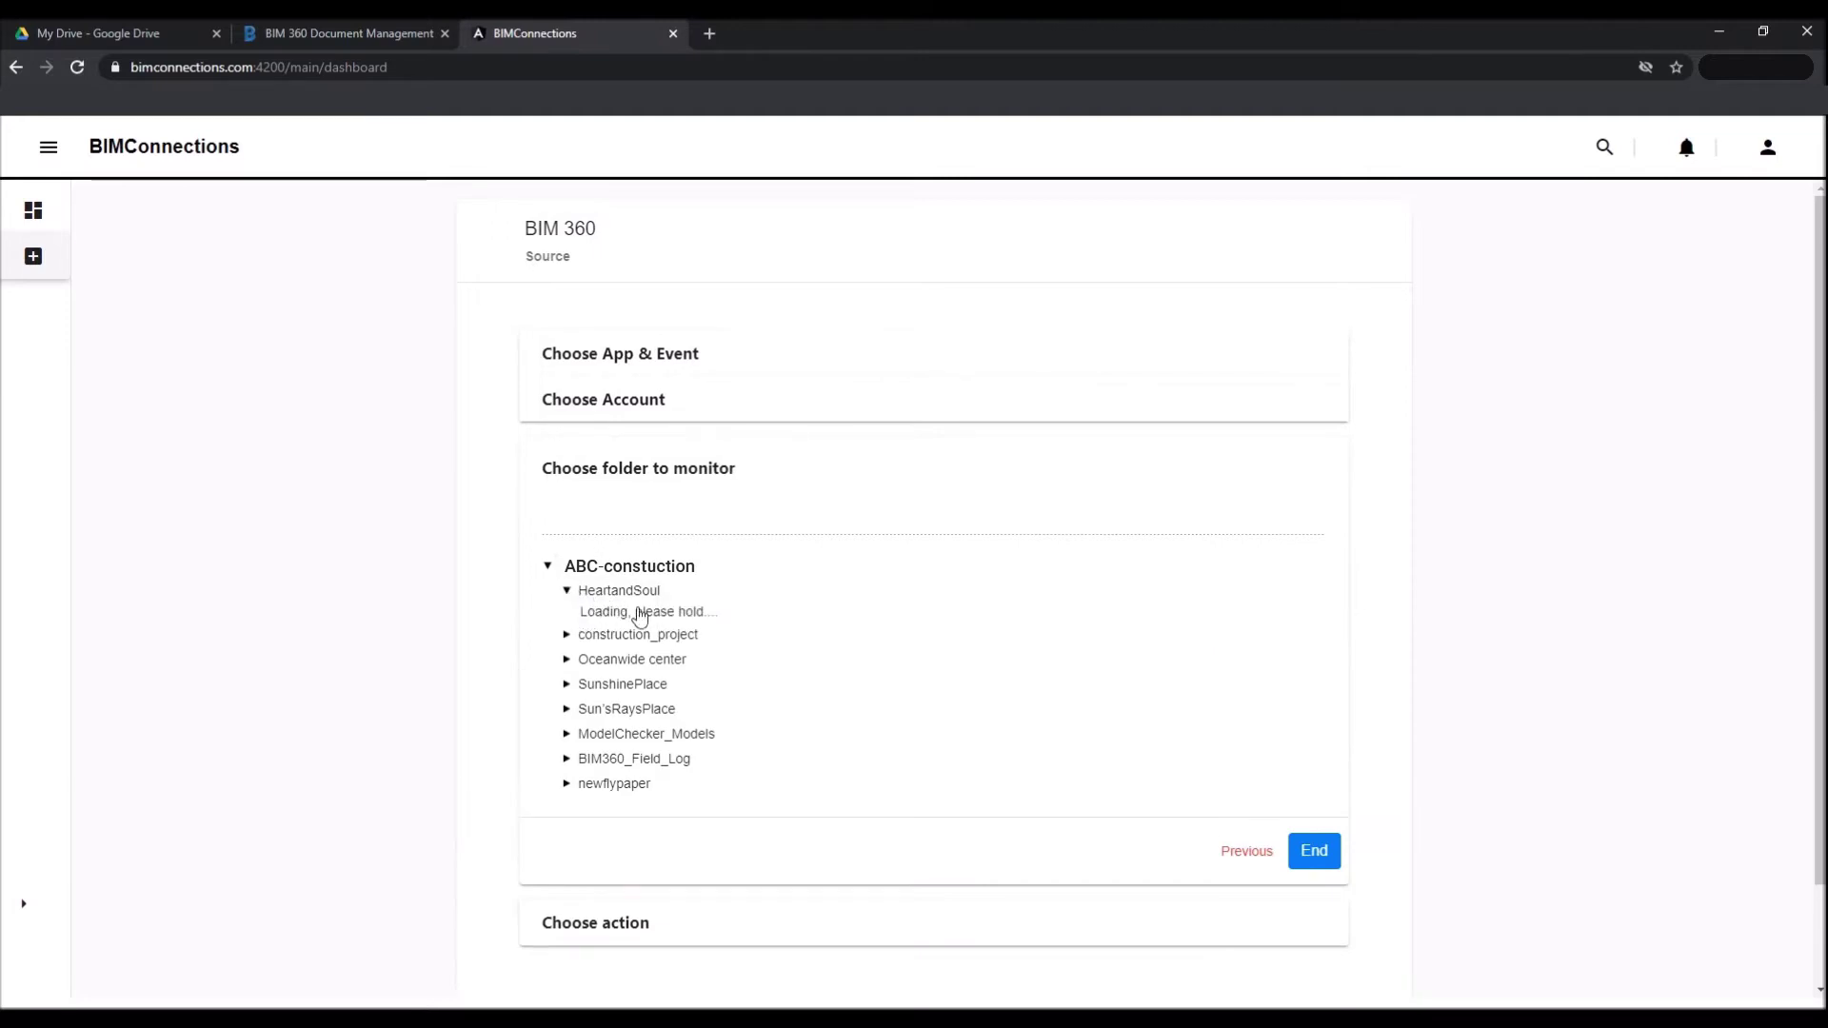
click(587, 641)
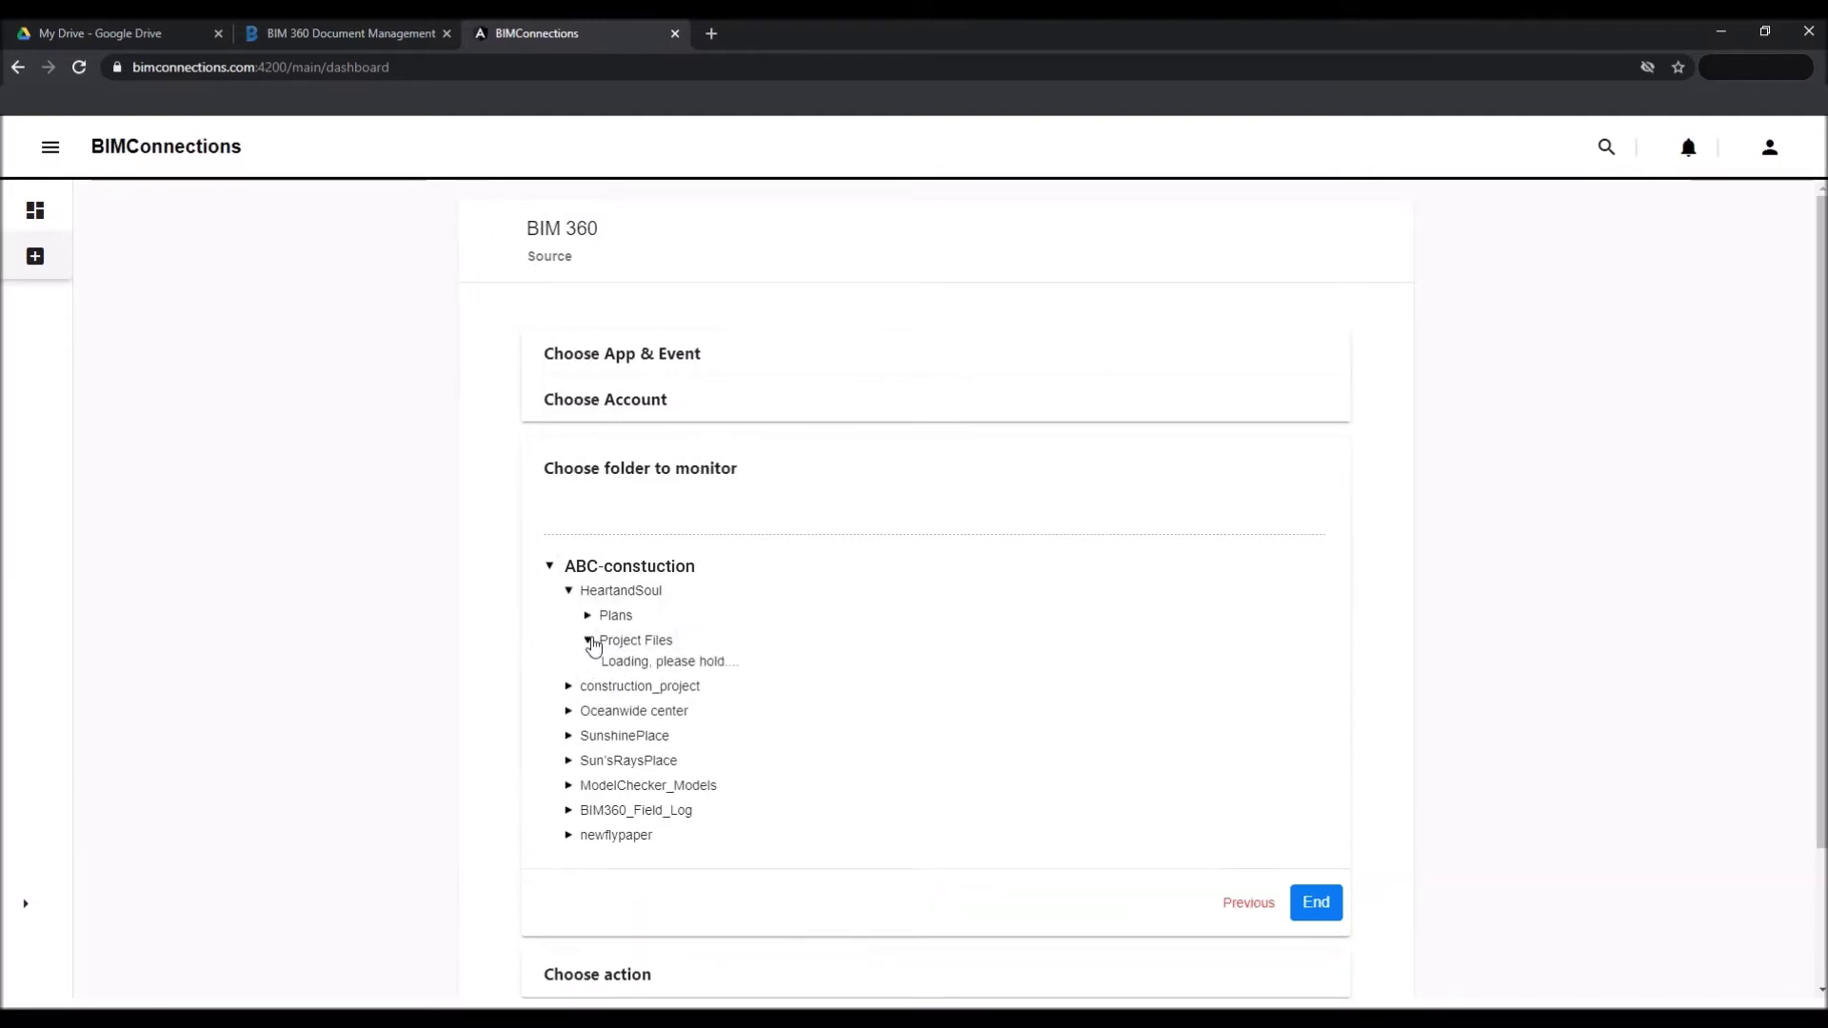
click(690, 669)
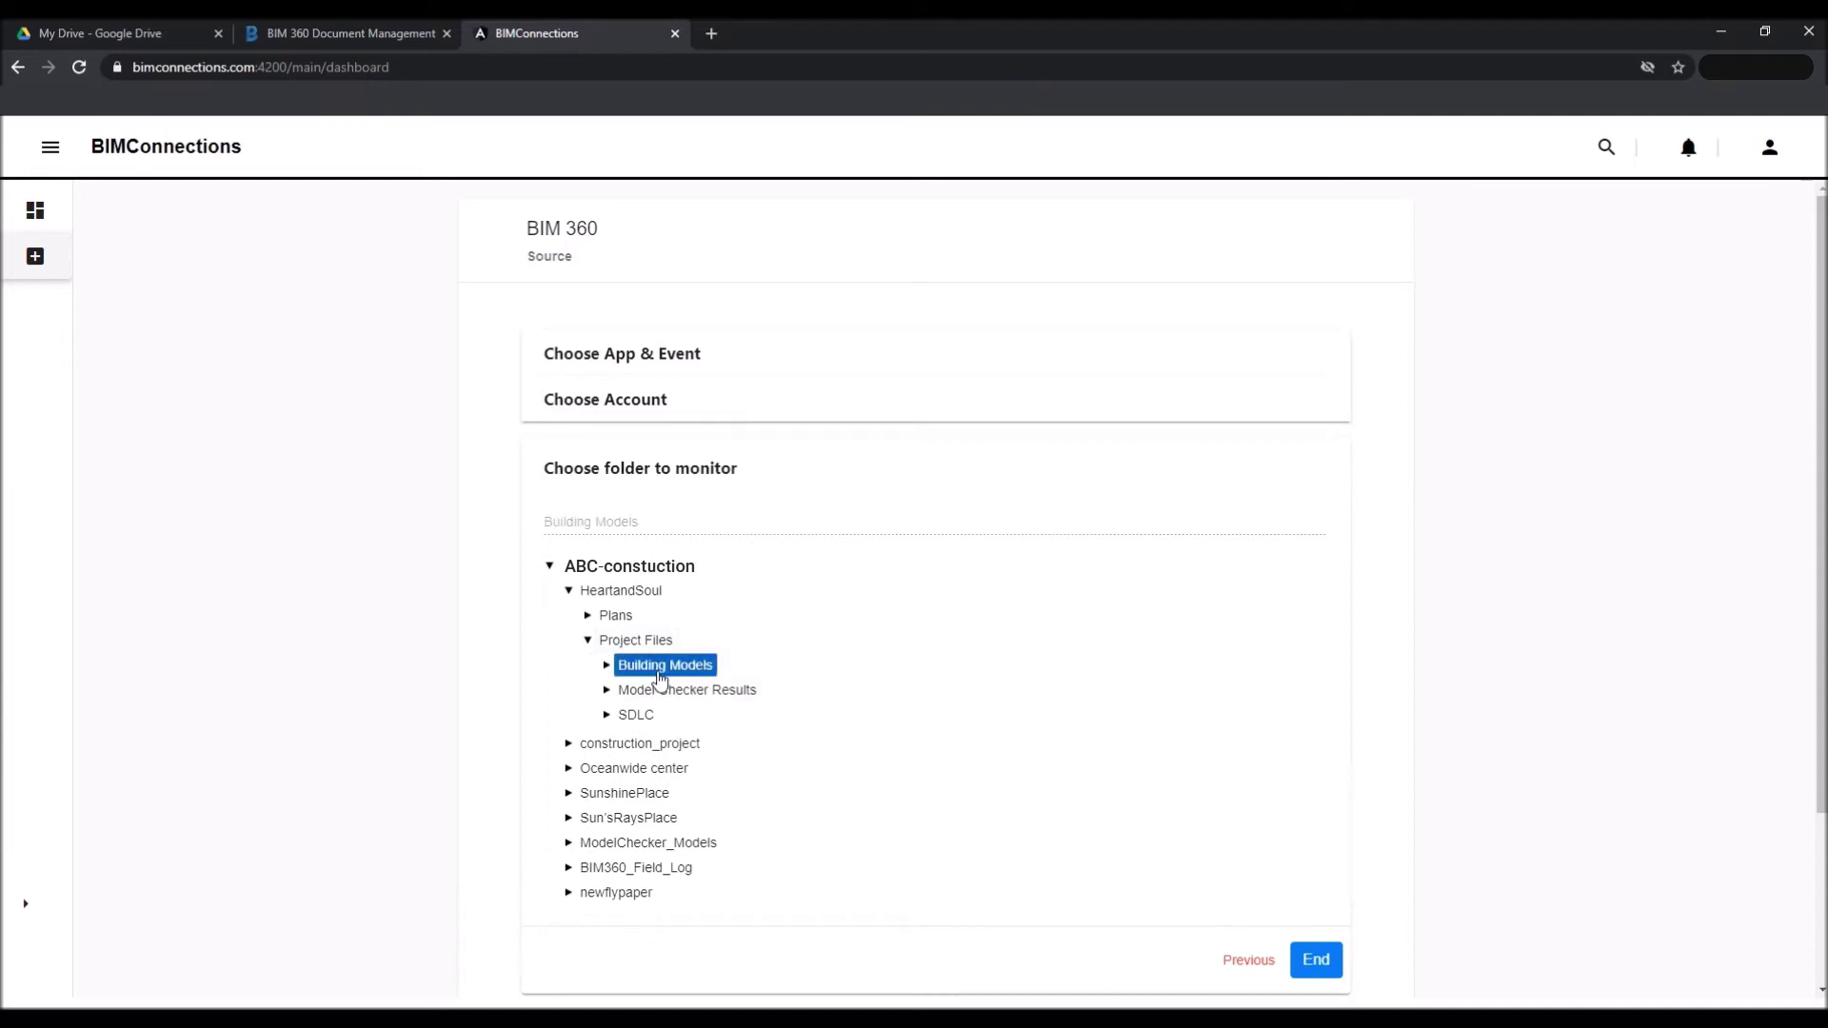
scroll(906, 620, down, 2)
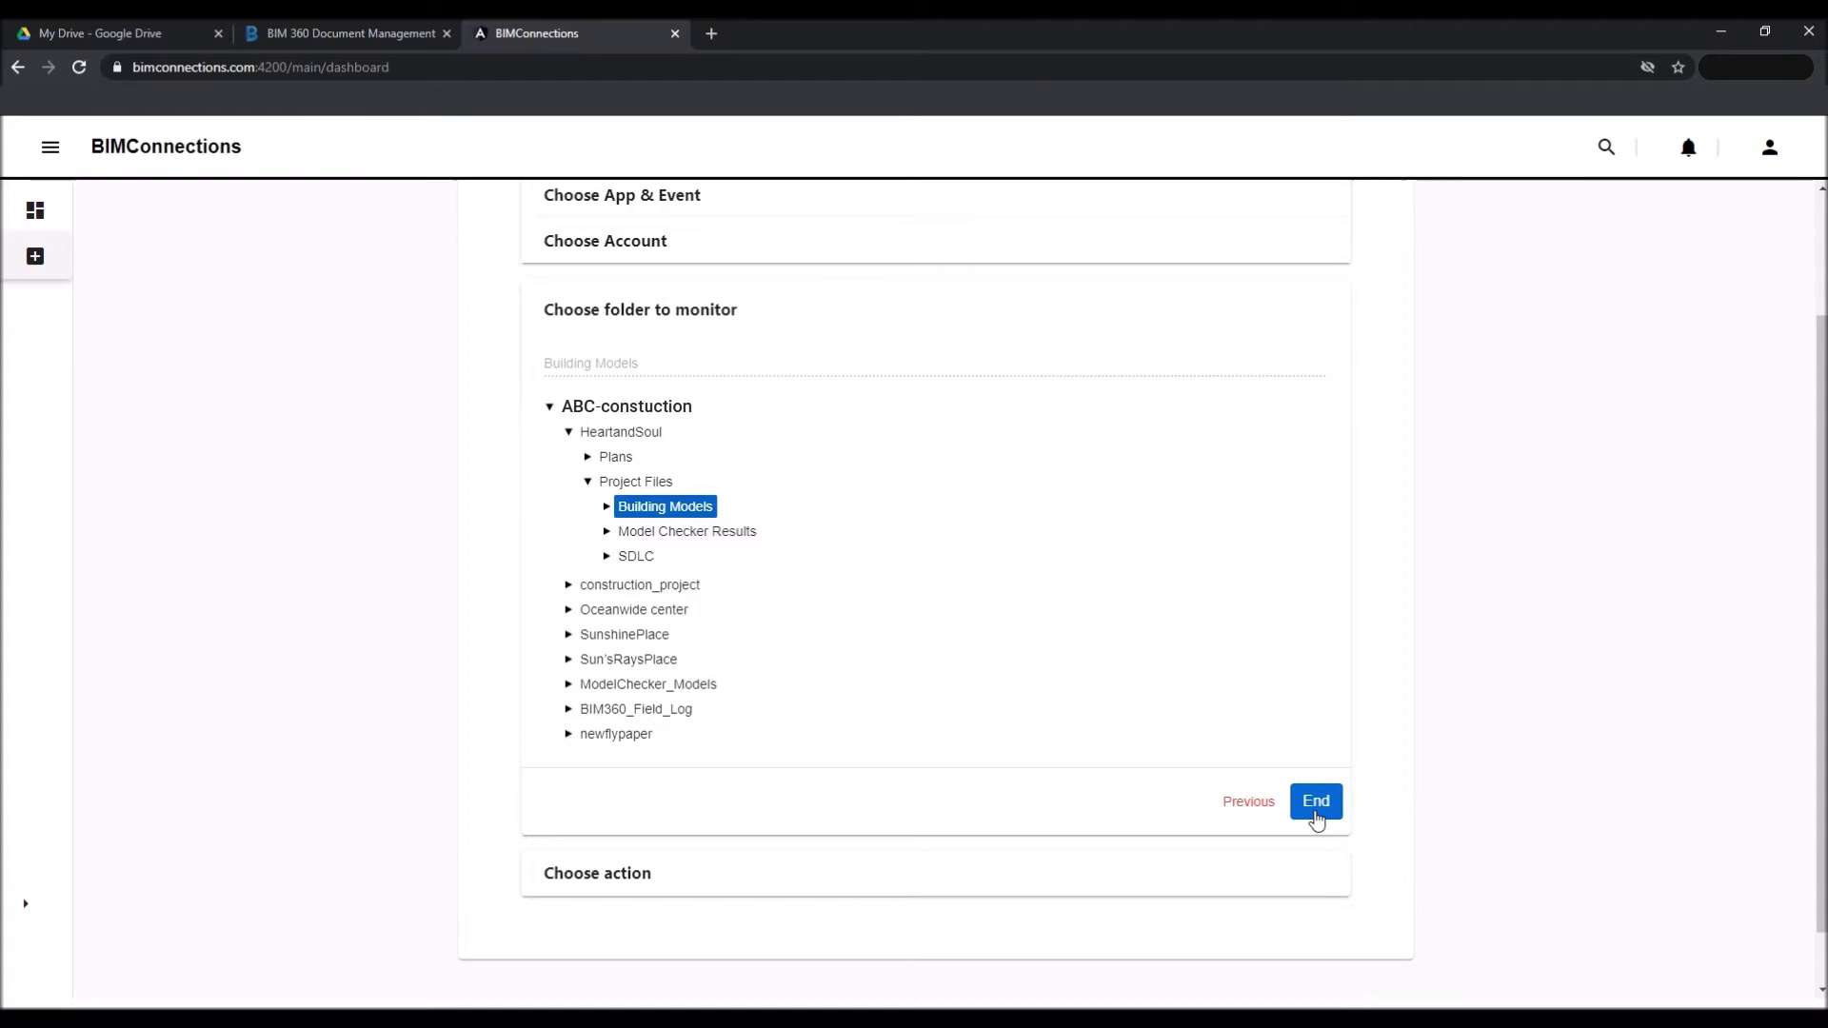
Choose Transfer Files as the connection's action.
click(1316, 805)
click(704, 590)
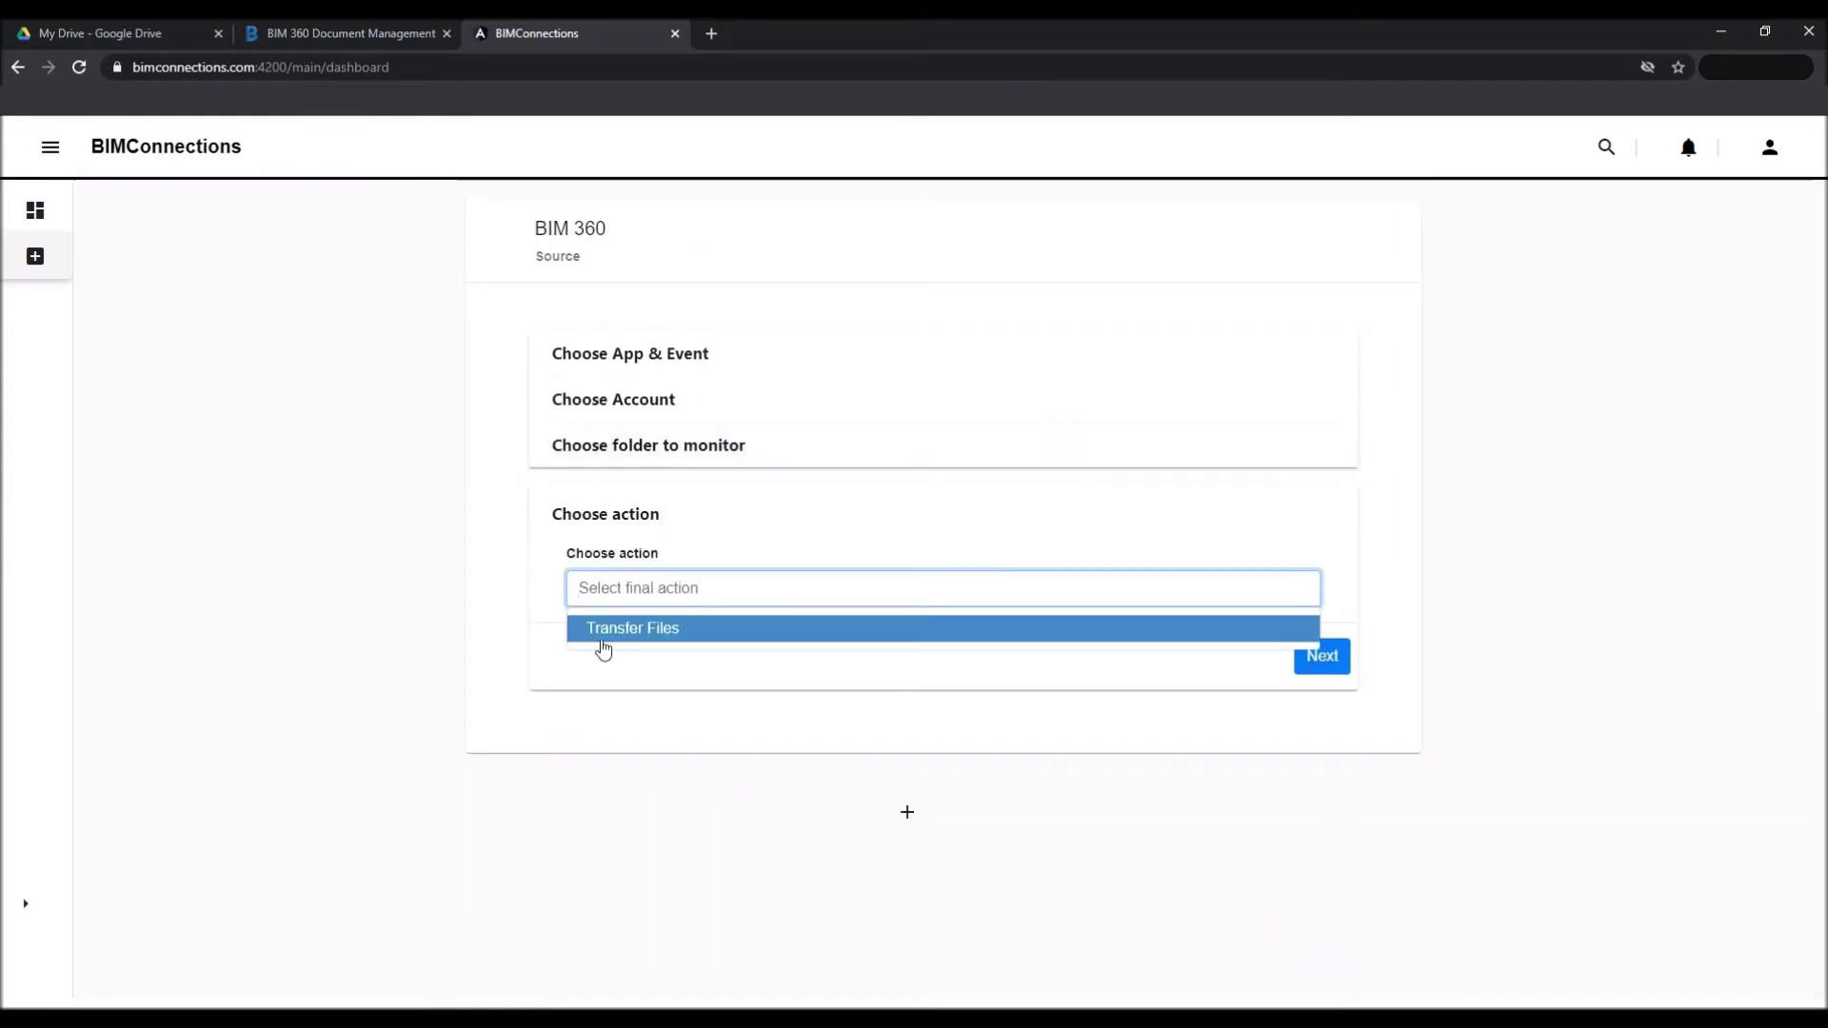
click(604, 632)
click(1303, 665)
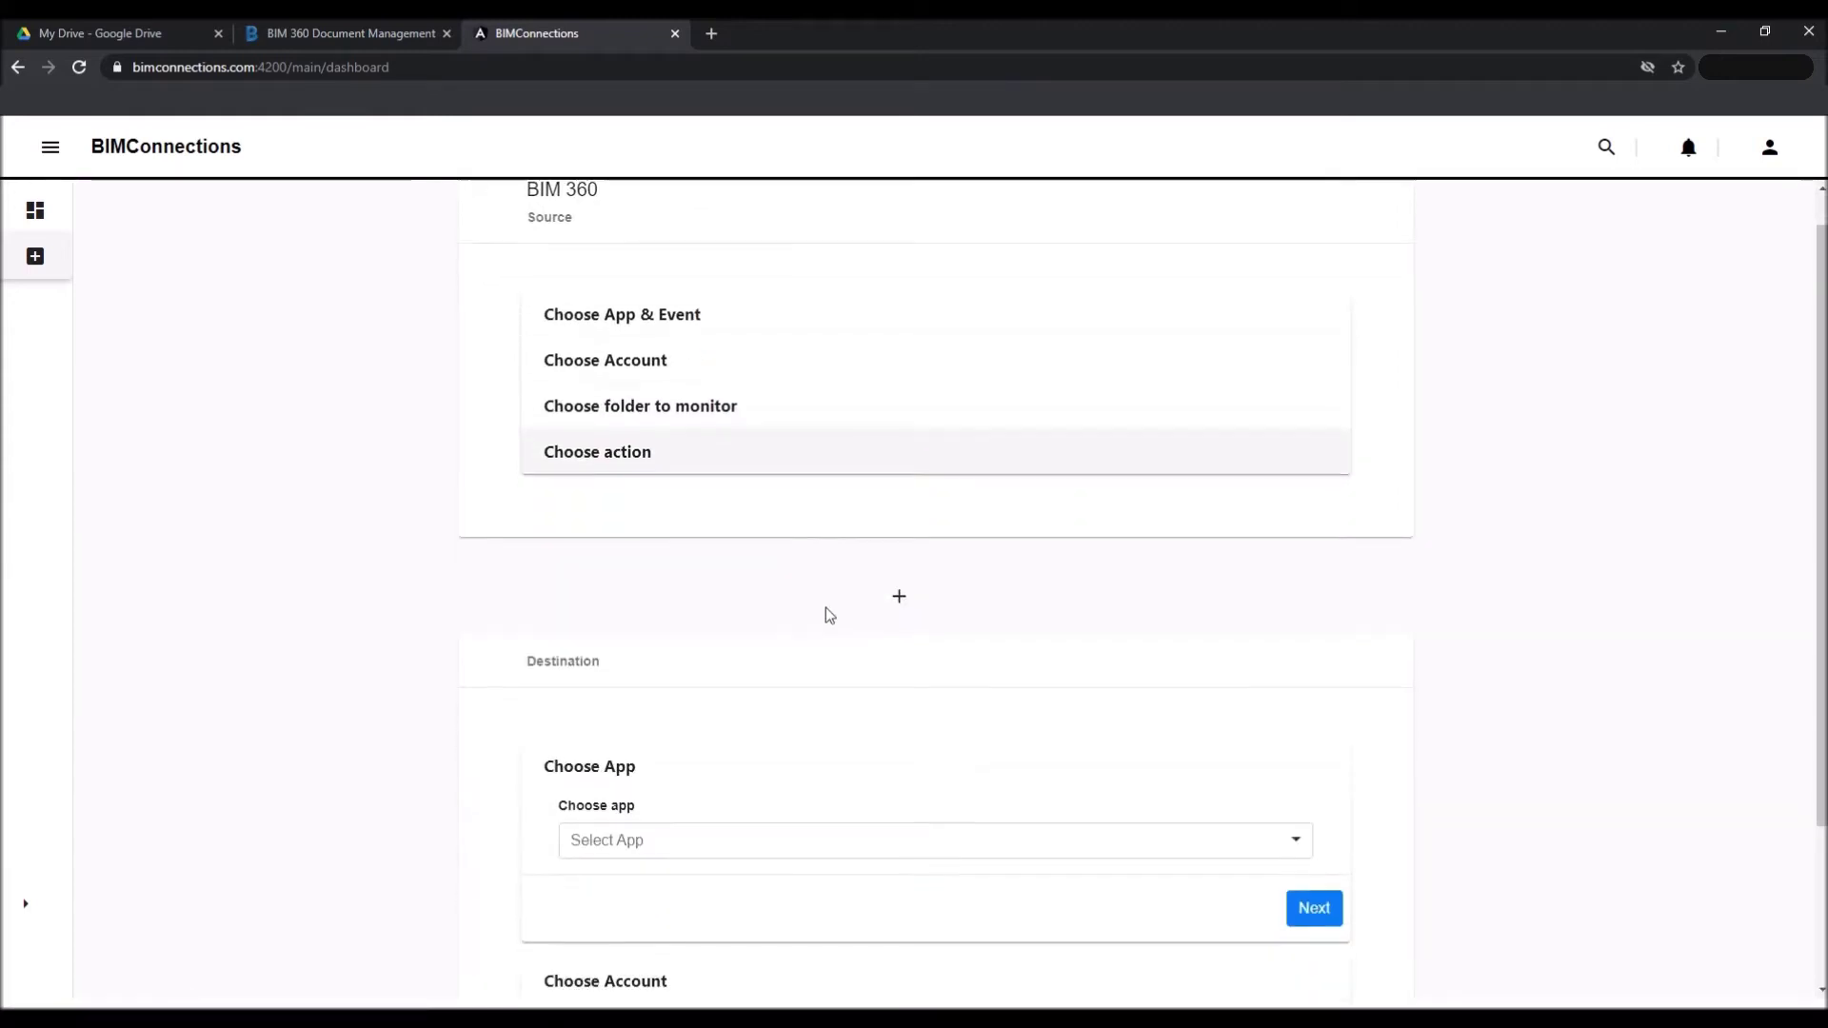
Set Google Drive as the destination and authorize the company Google account.
click(716, 646)
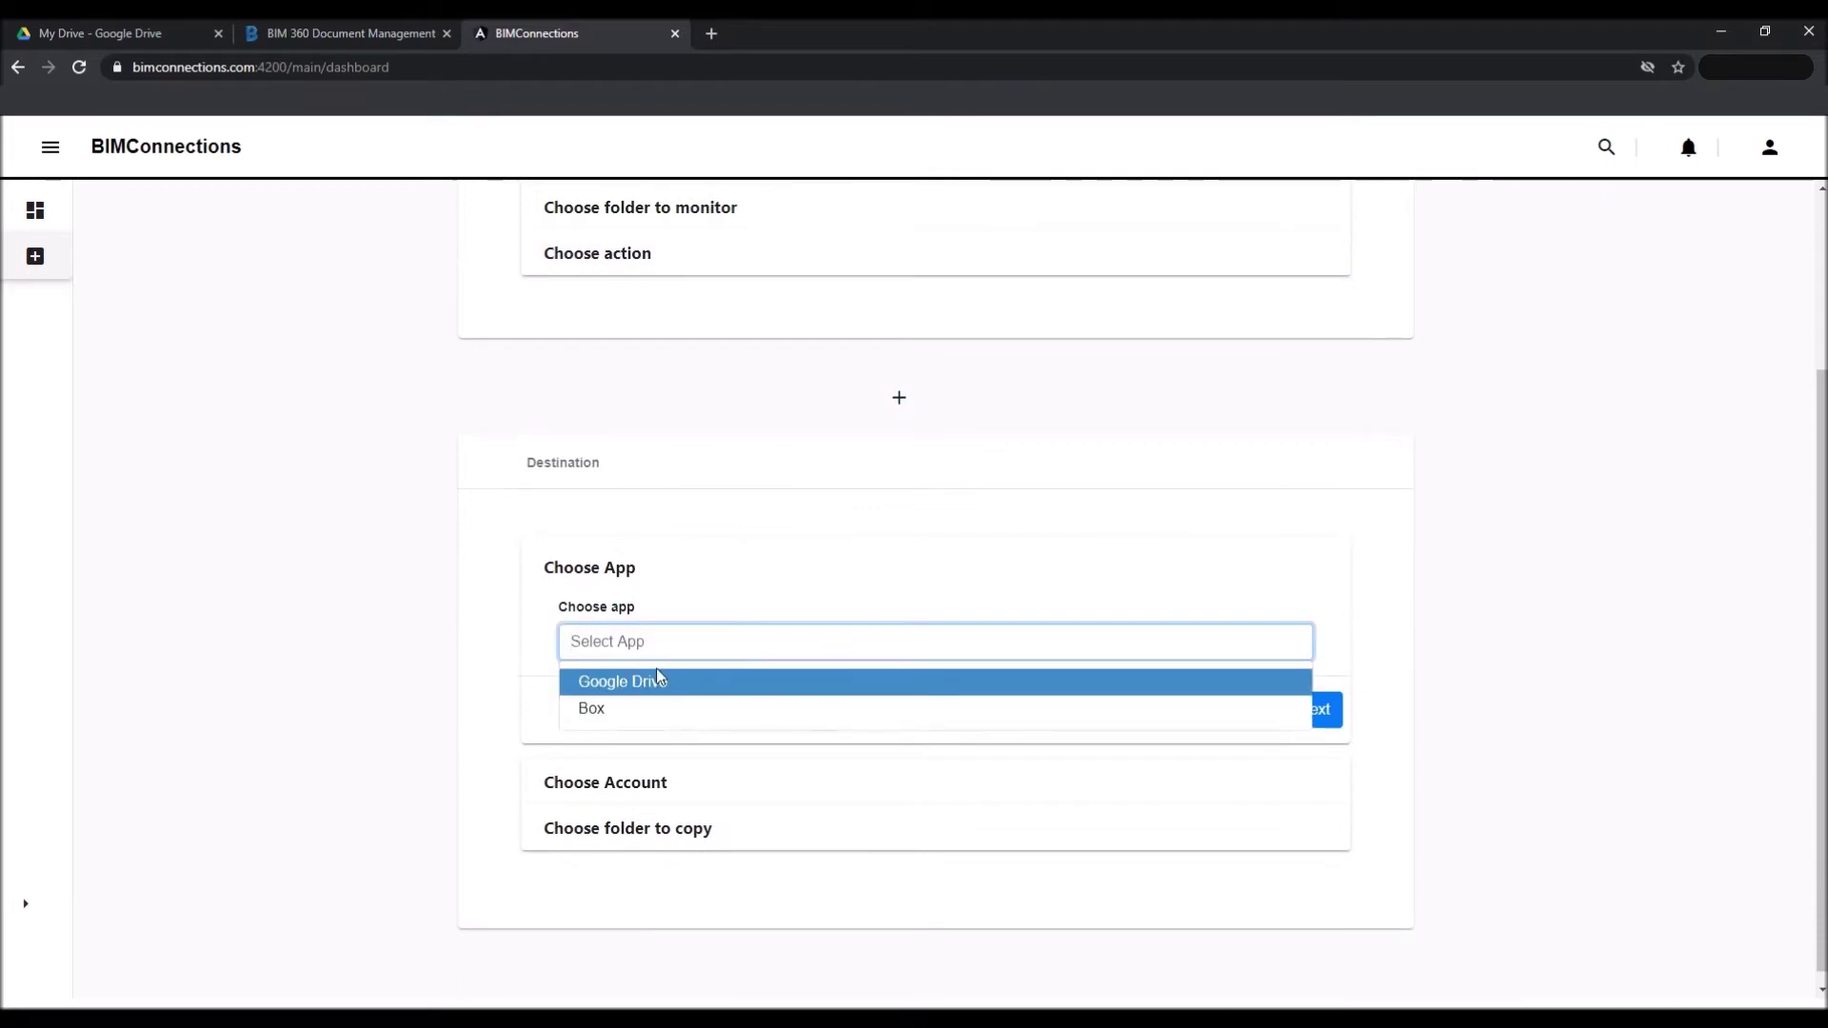
click(671, 687)
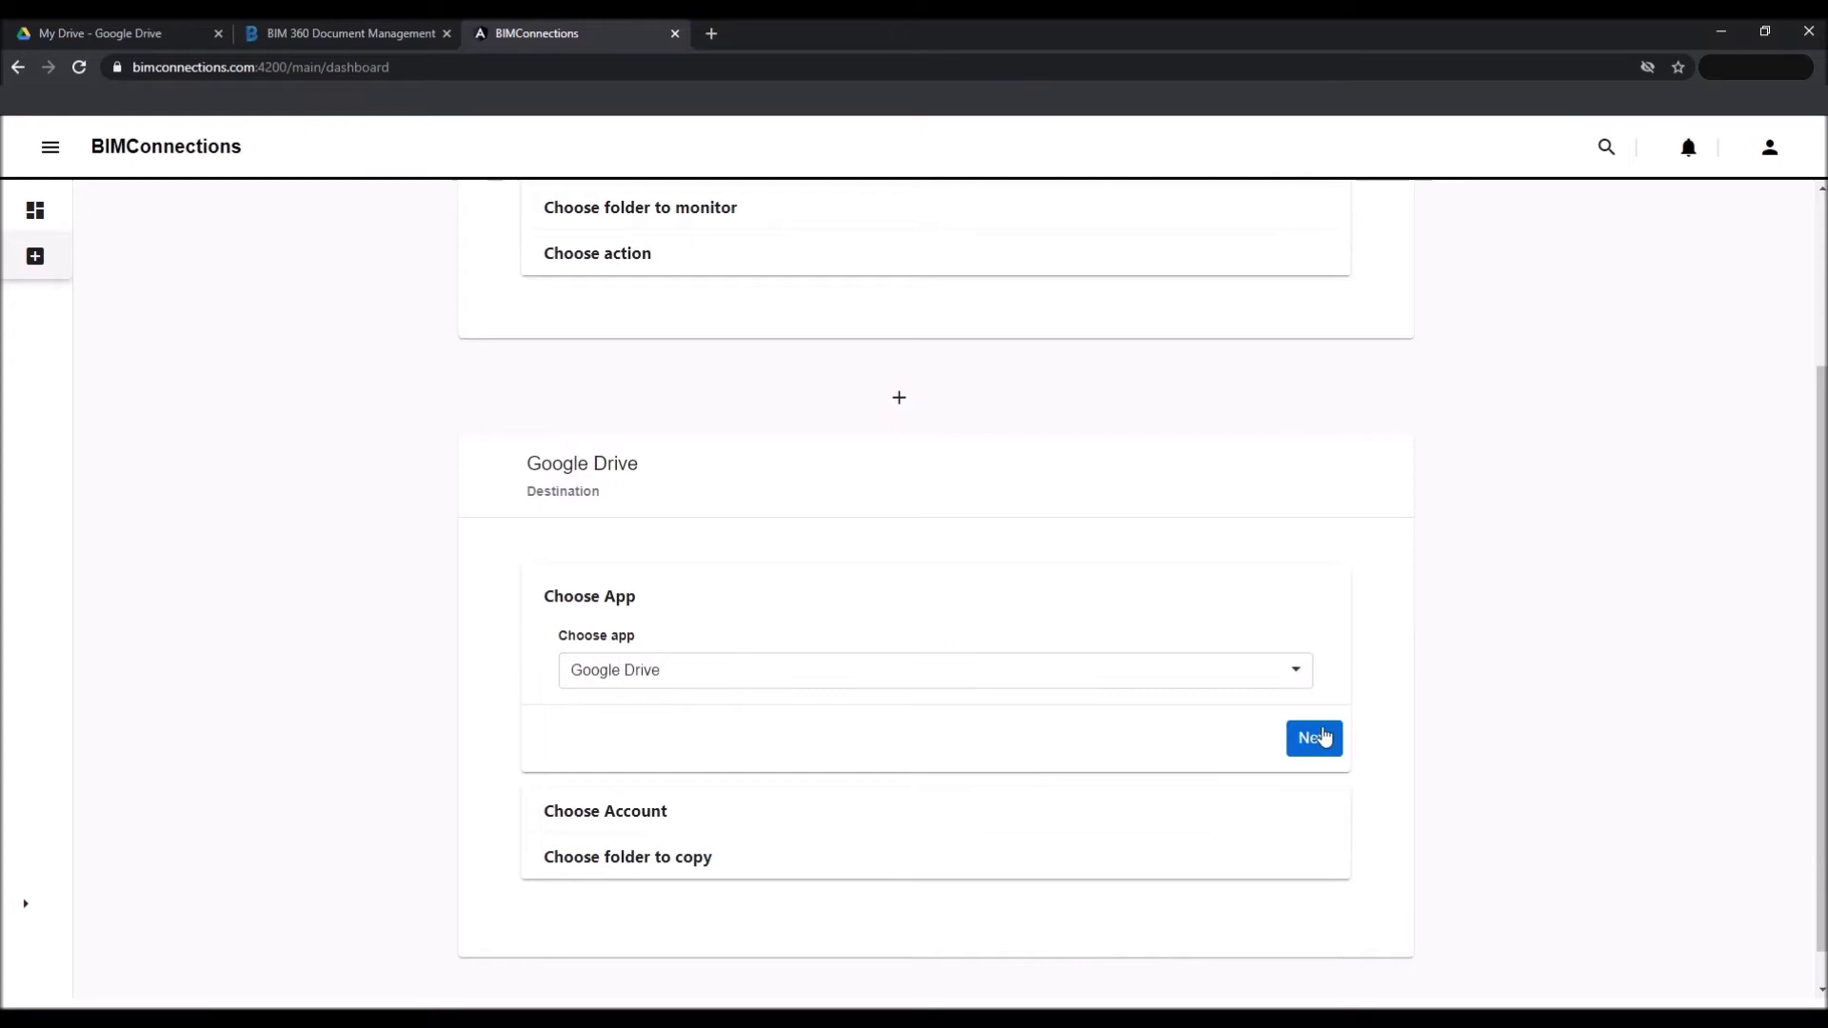
click(1320, 739)
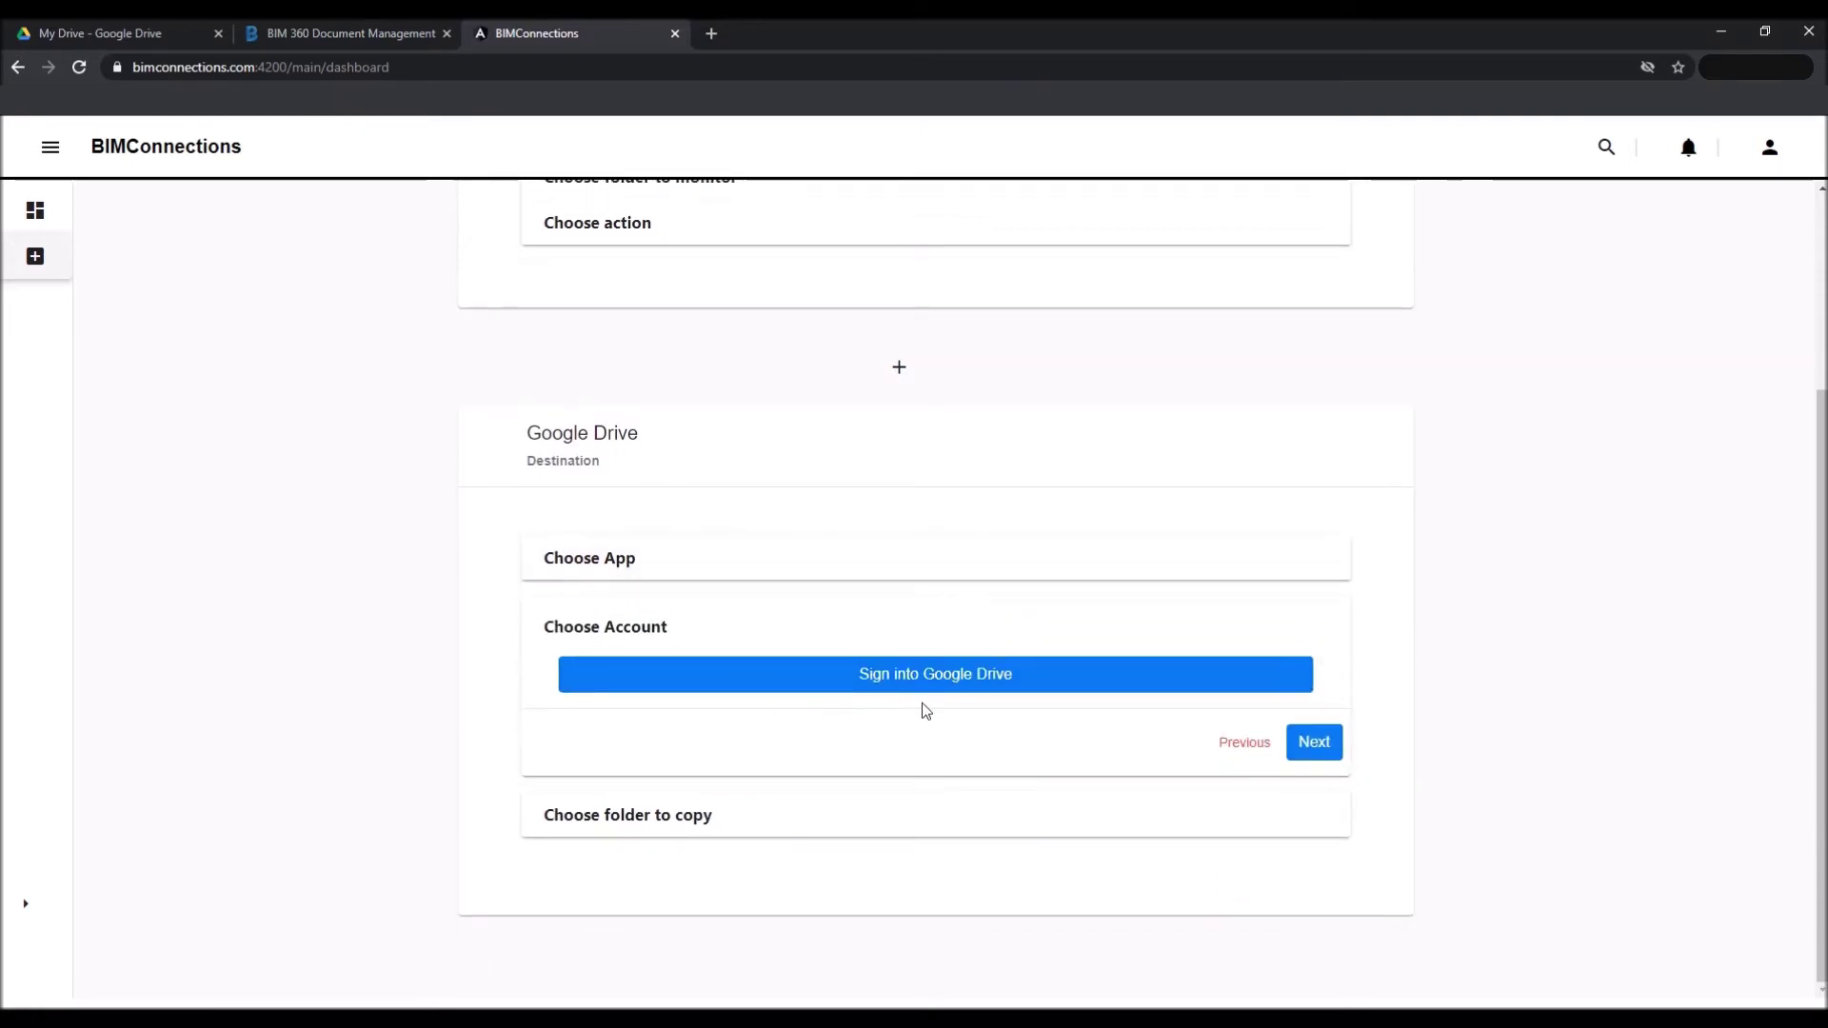
click(952, 689)
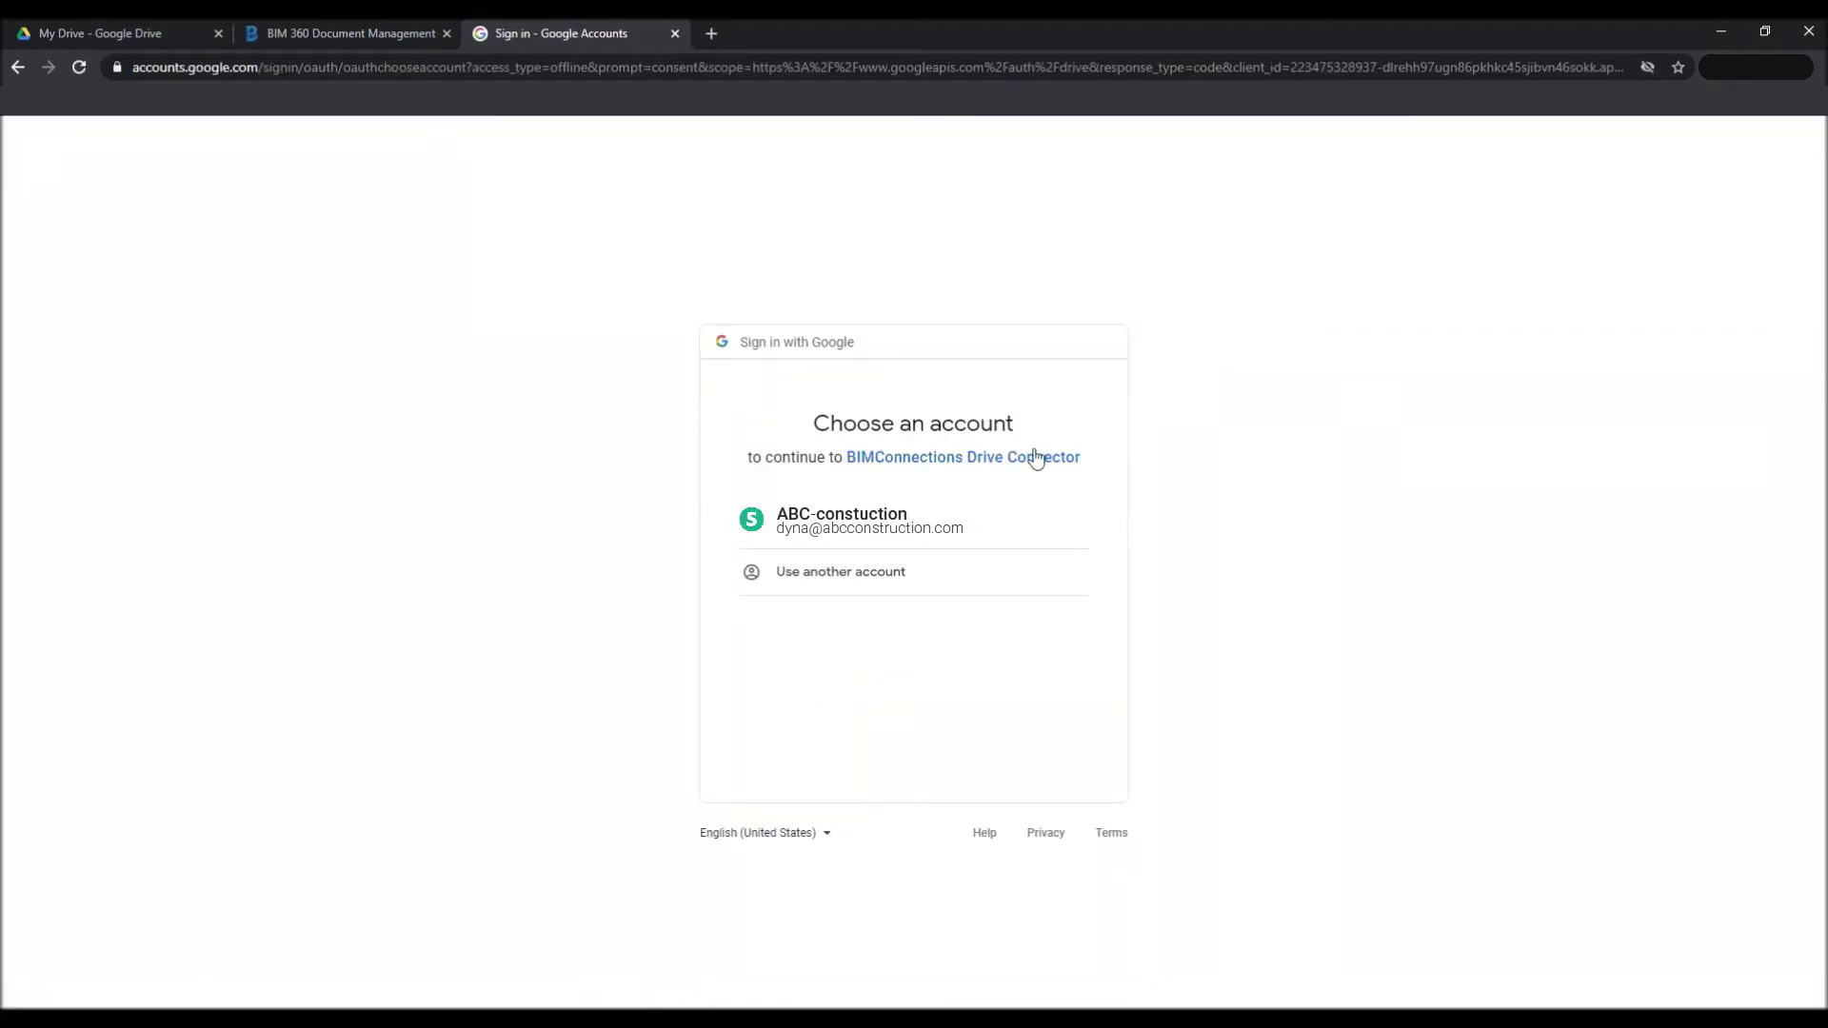
click(900, 538)
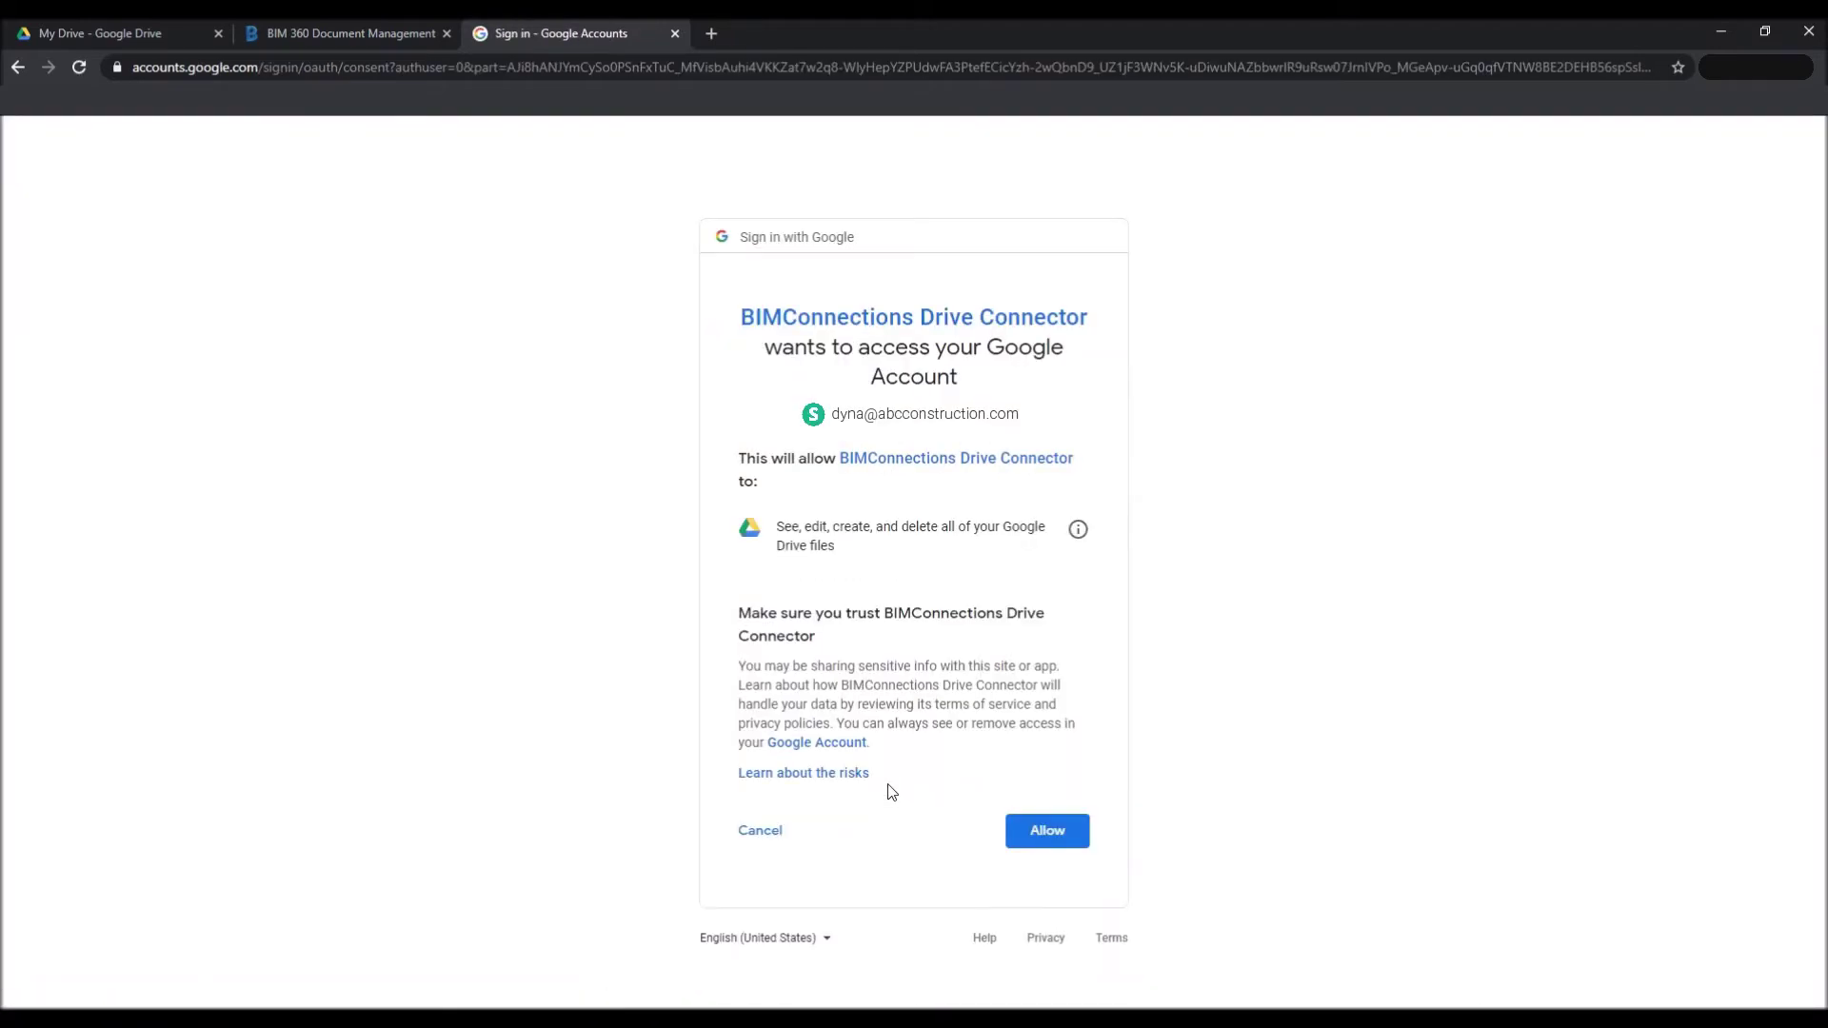
click(1052, 834)
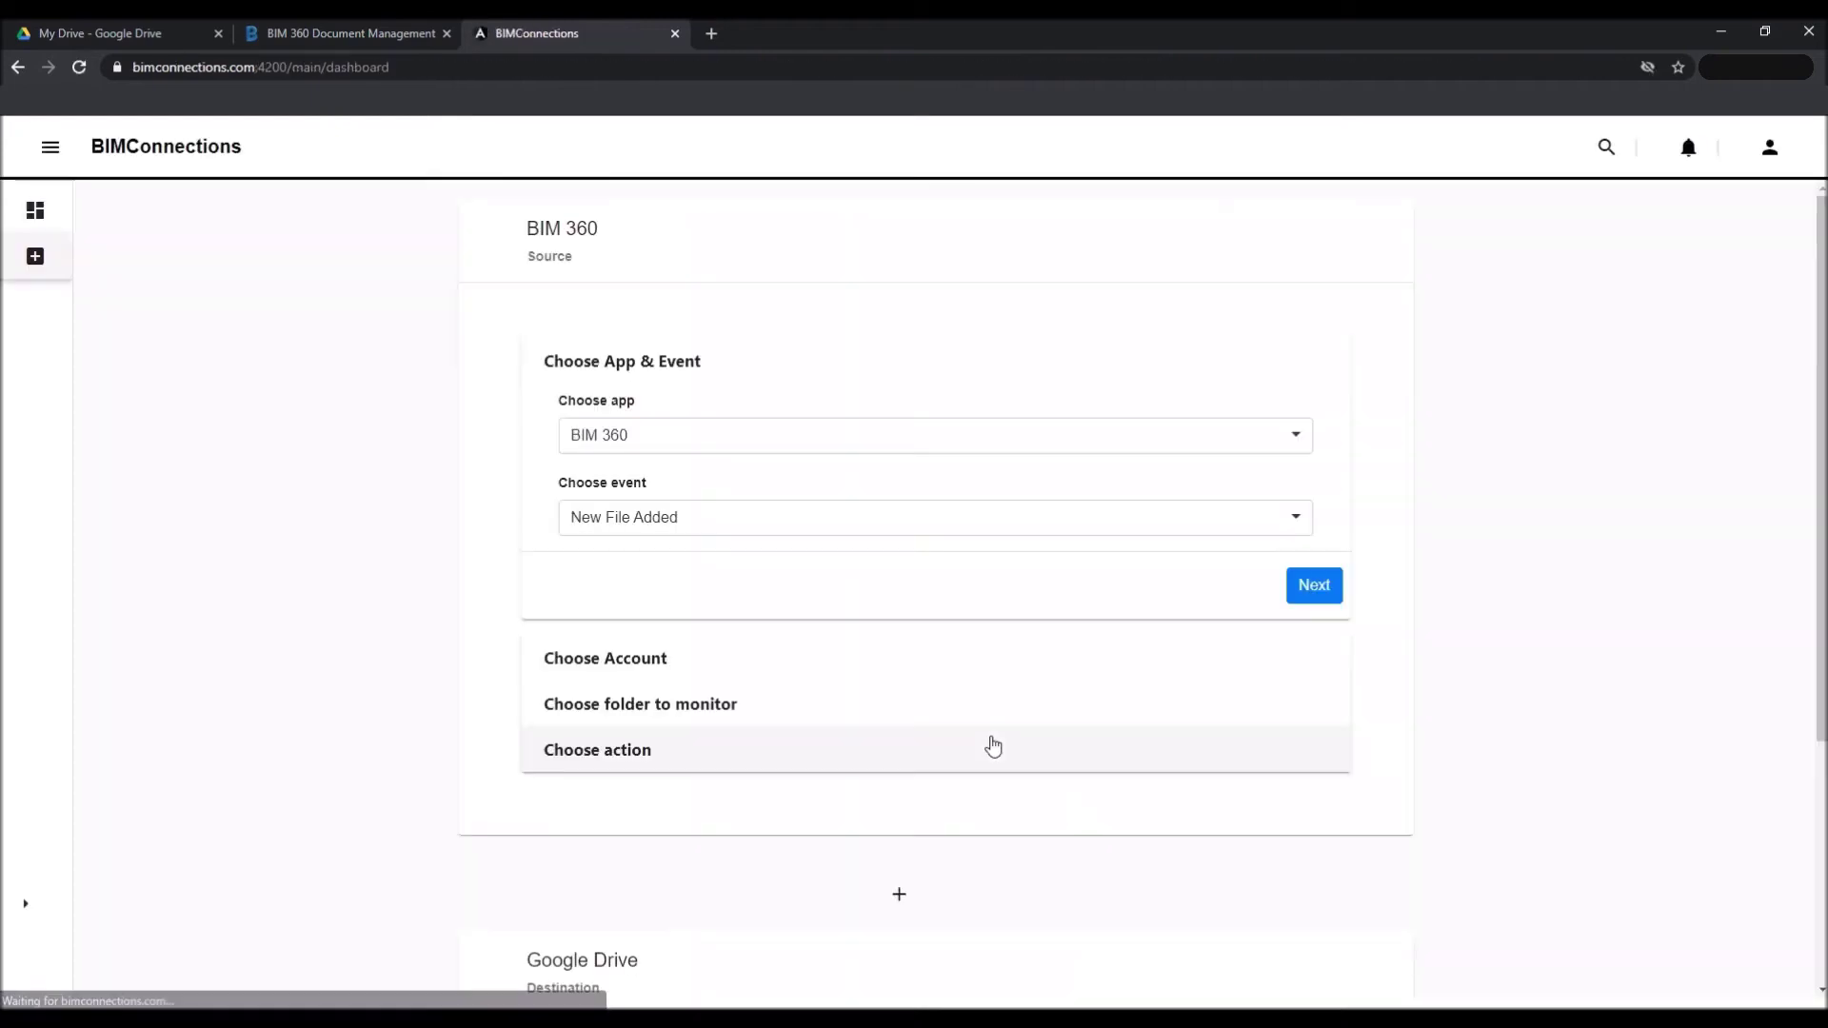
Choose HeartandSoul as the Google Drive destination folder and submit the connection.
scroll(975, 695, down, 4)
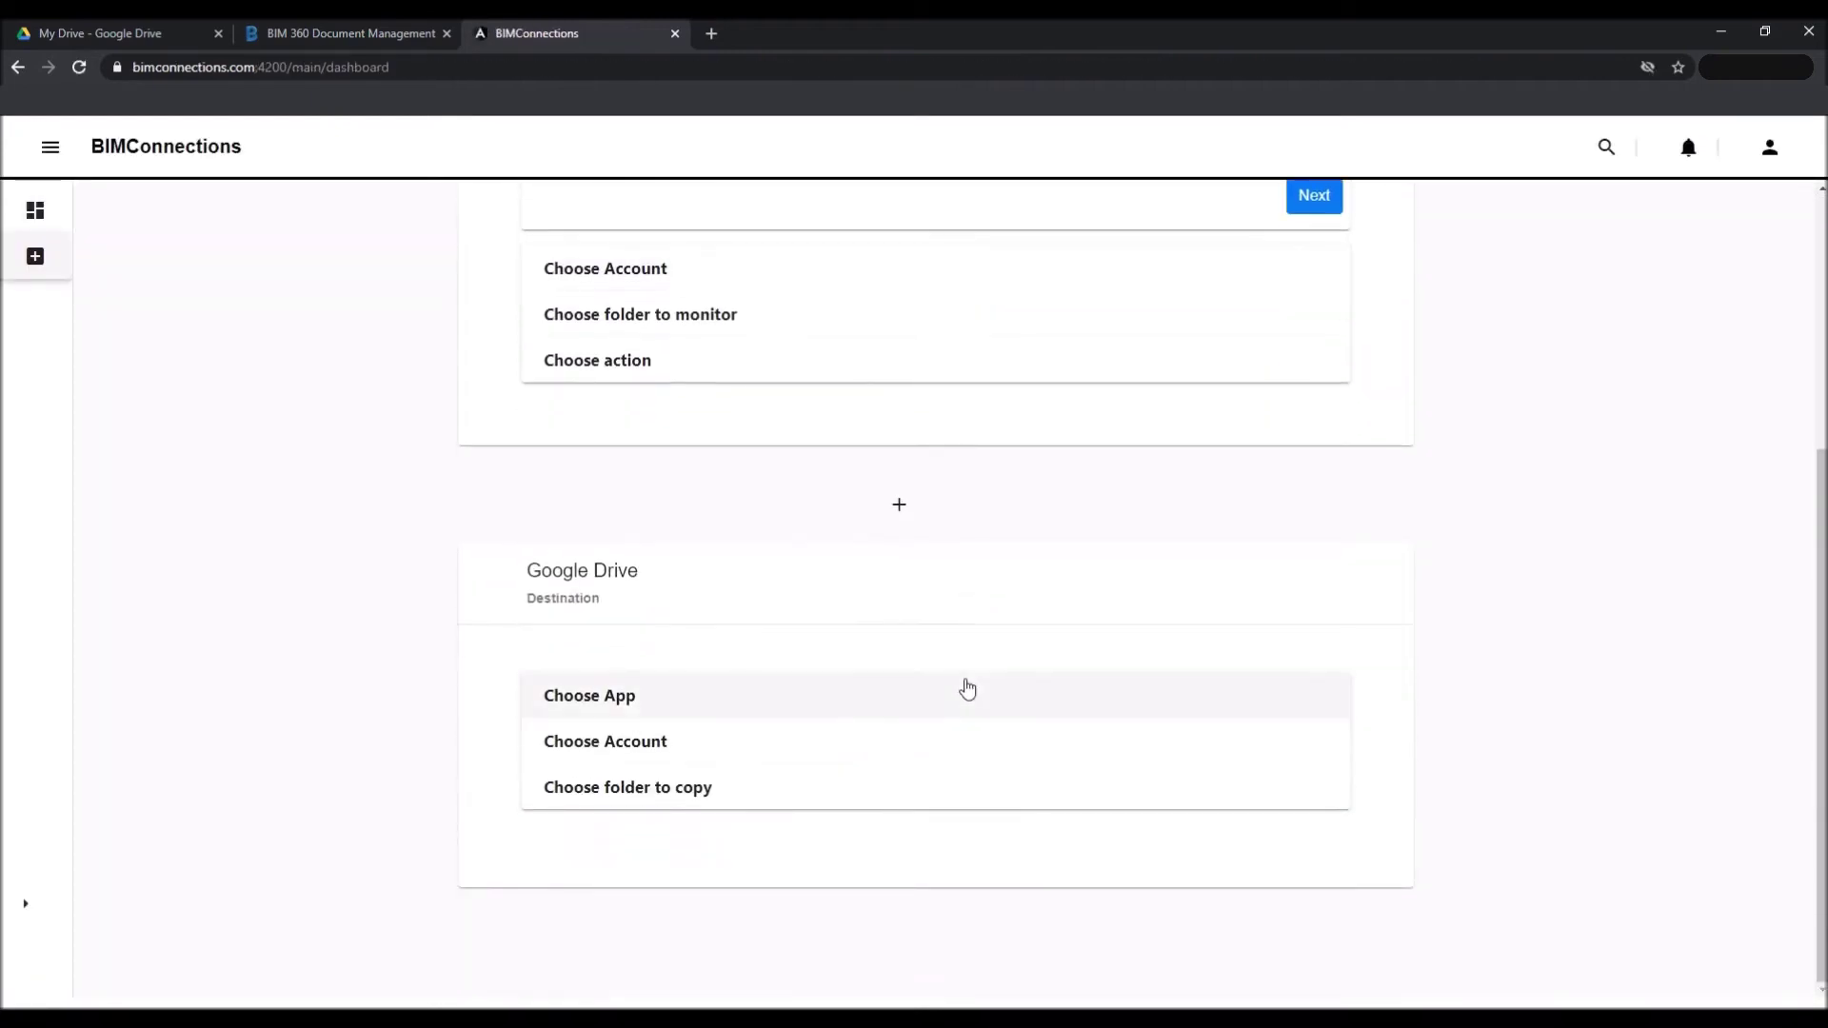
click(935, 745)
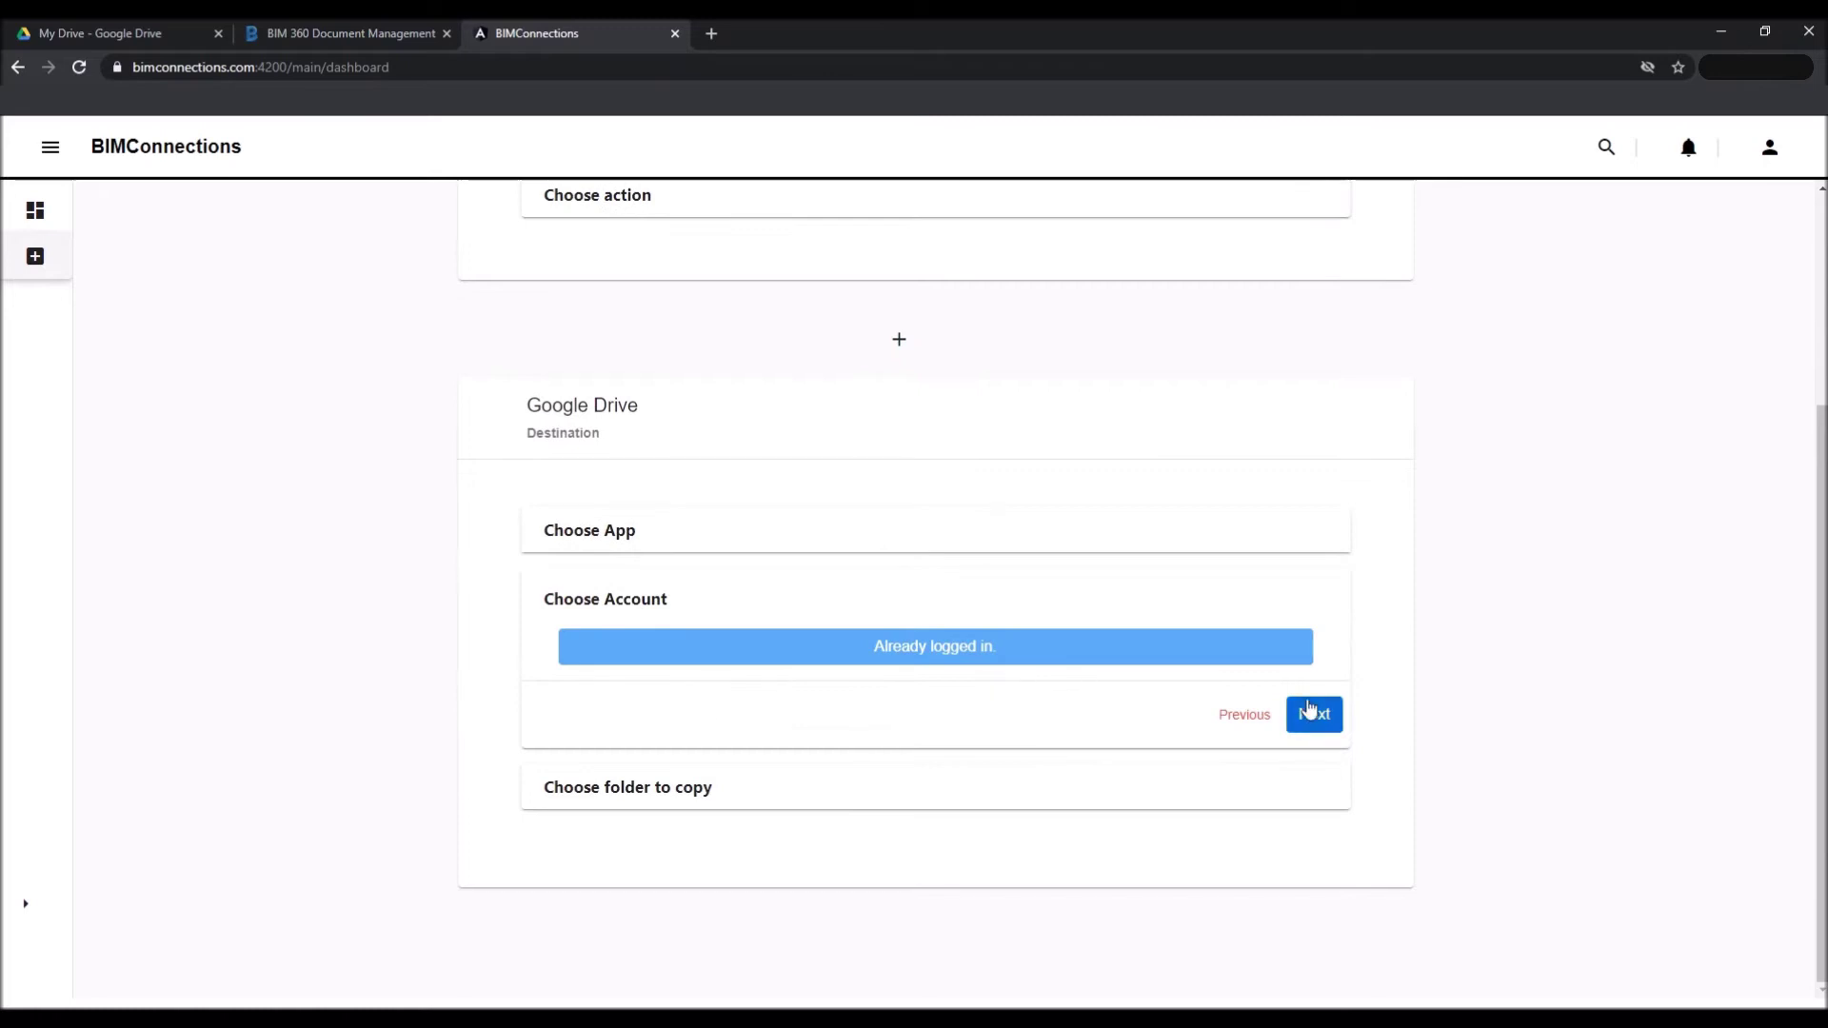
click(1311, 714)
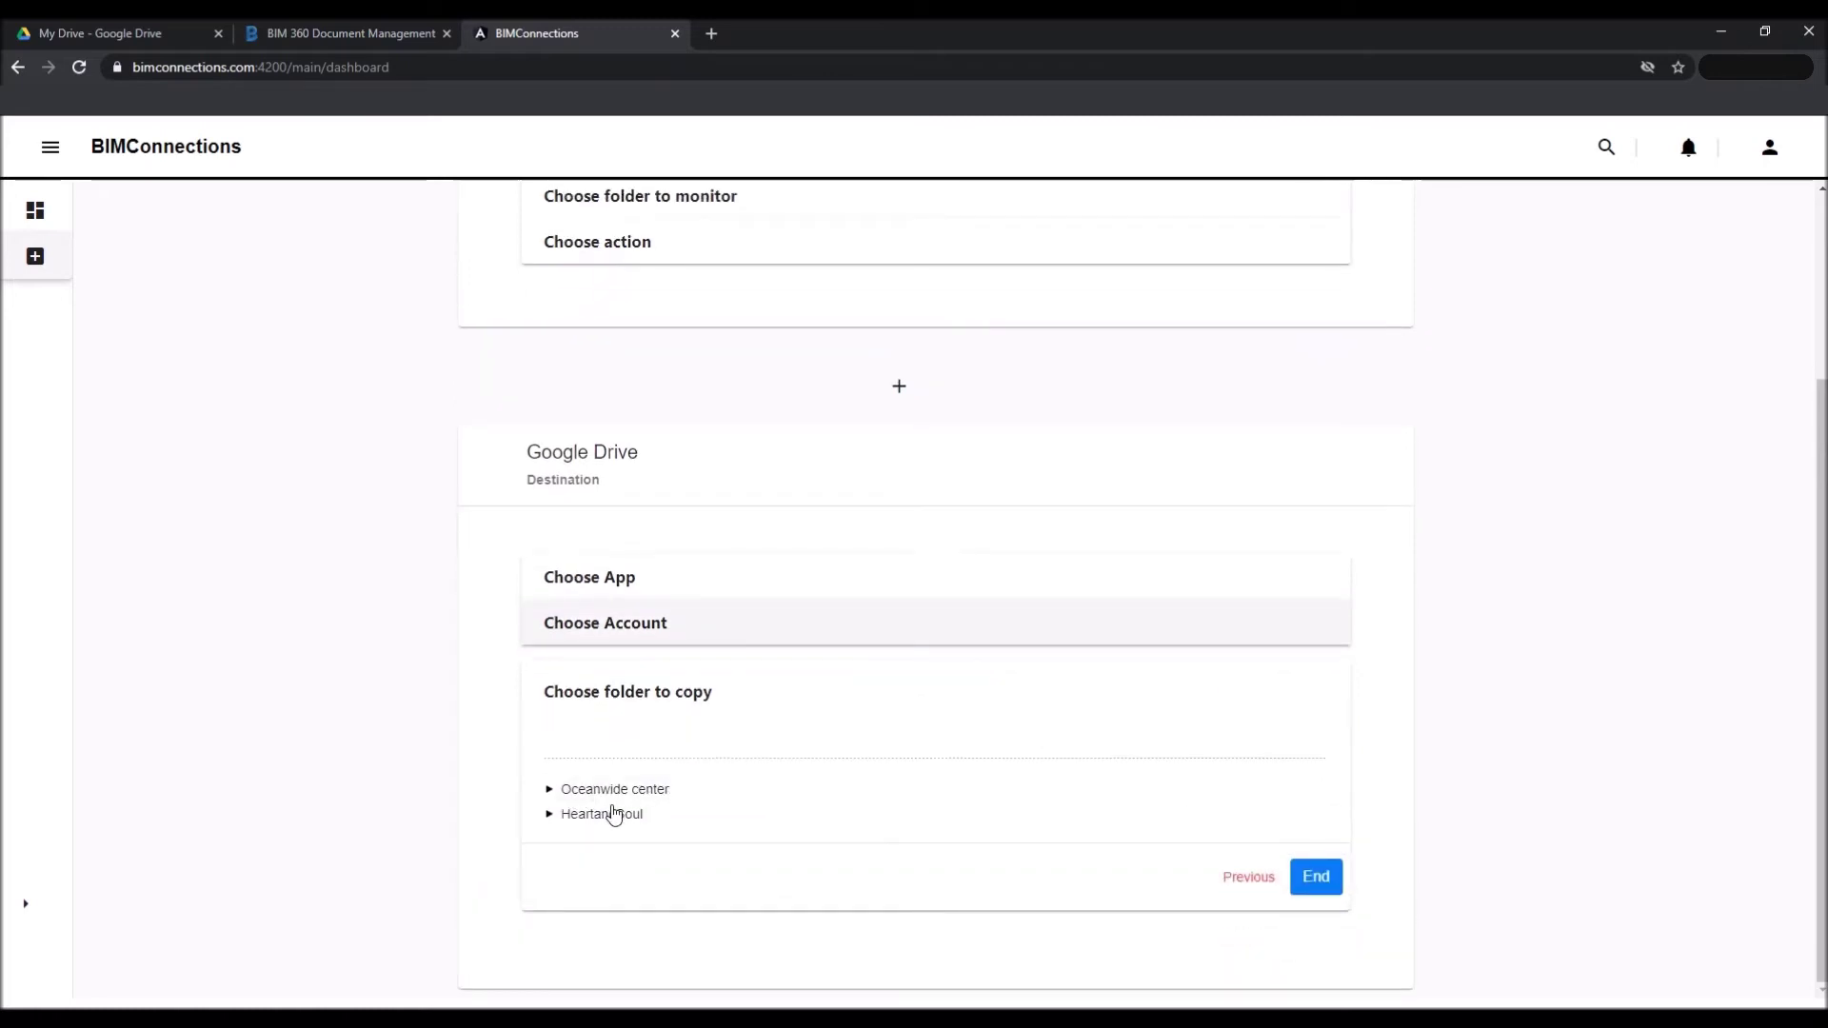
click(605, 815)
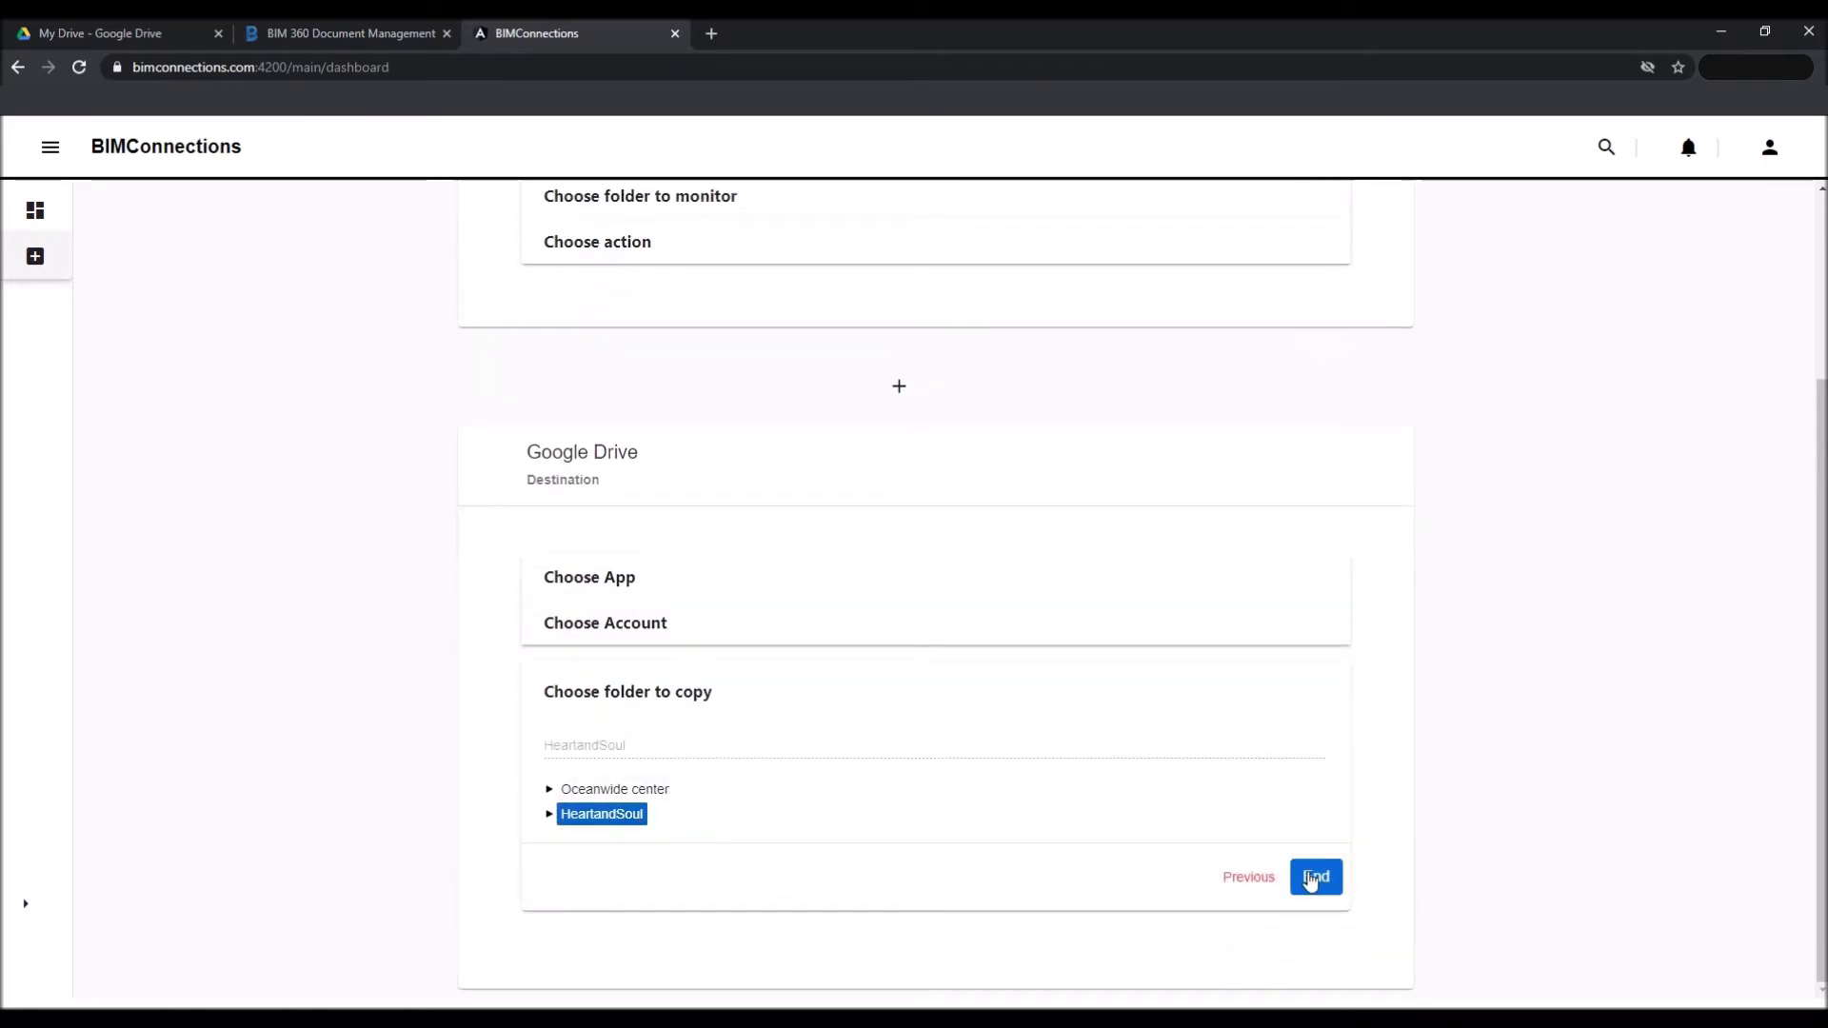
click(1312, 875)
click(891, 957)
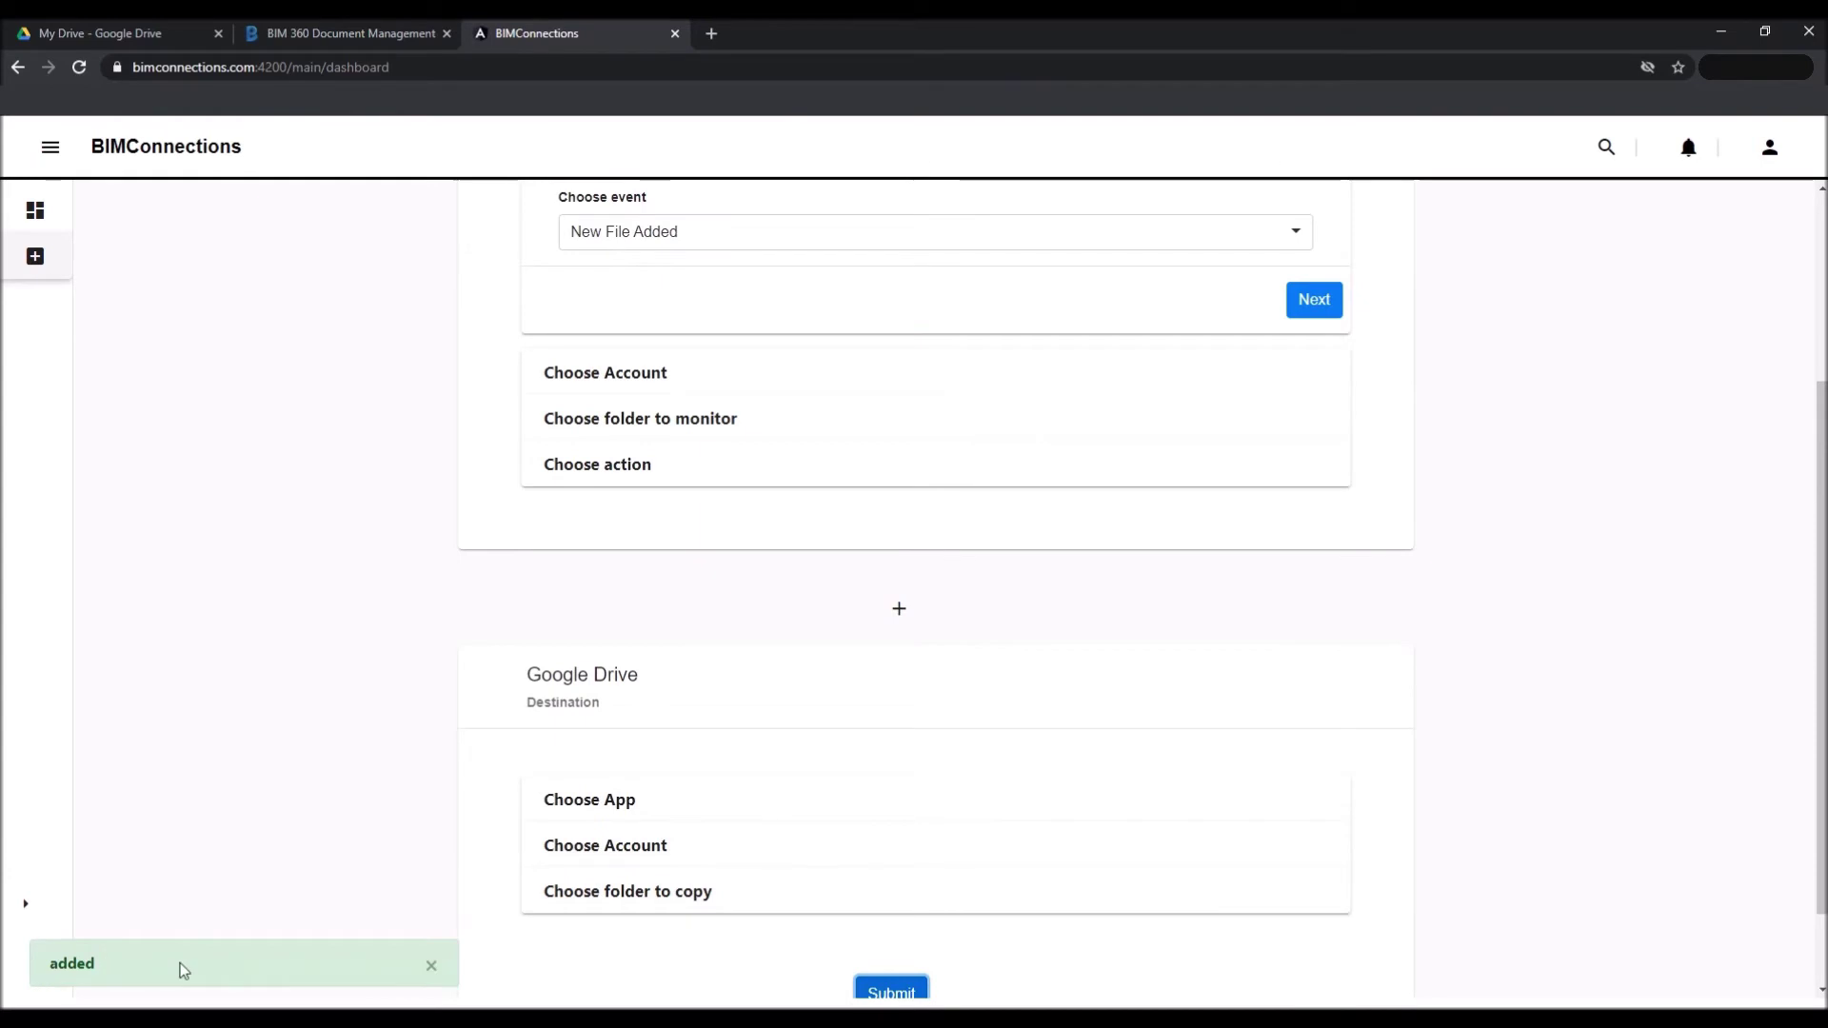
Reload the connections dashboard to list the new connection, then switch to BIM 360.
click(34, 210)
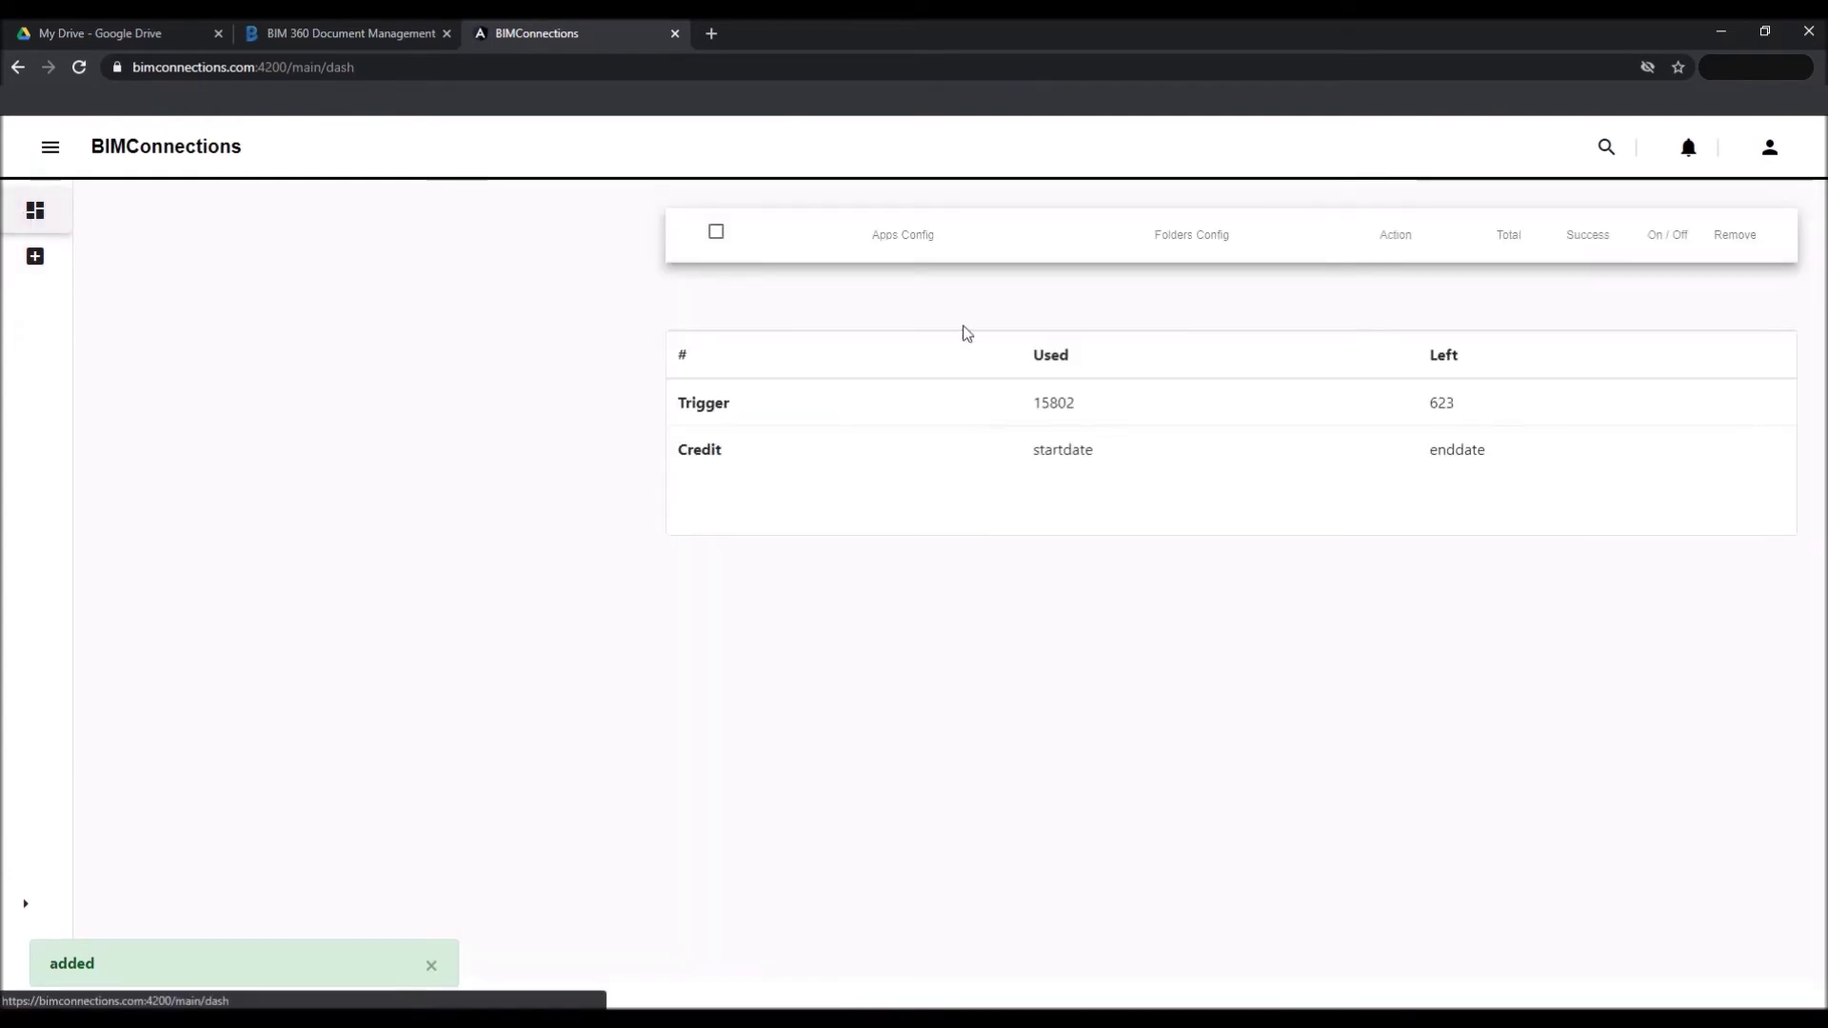
click(14, 226)
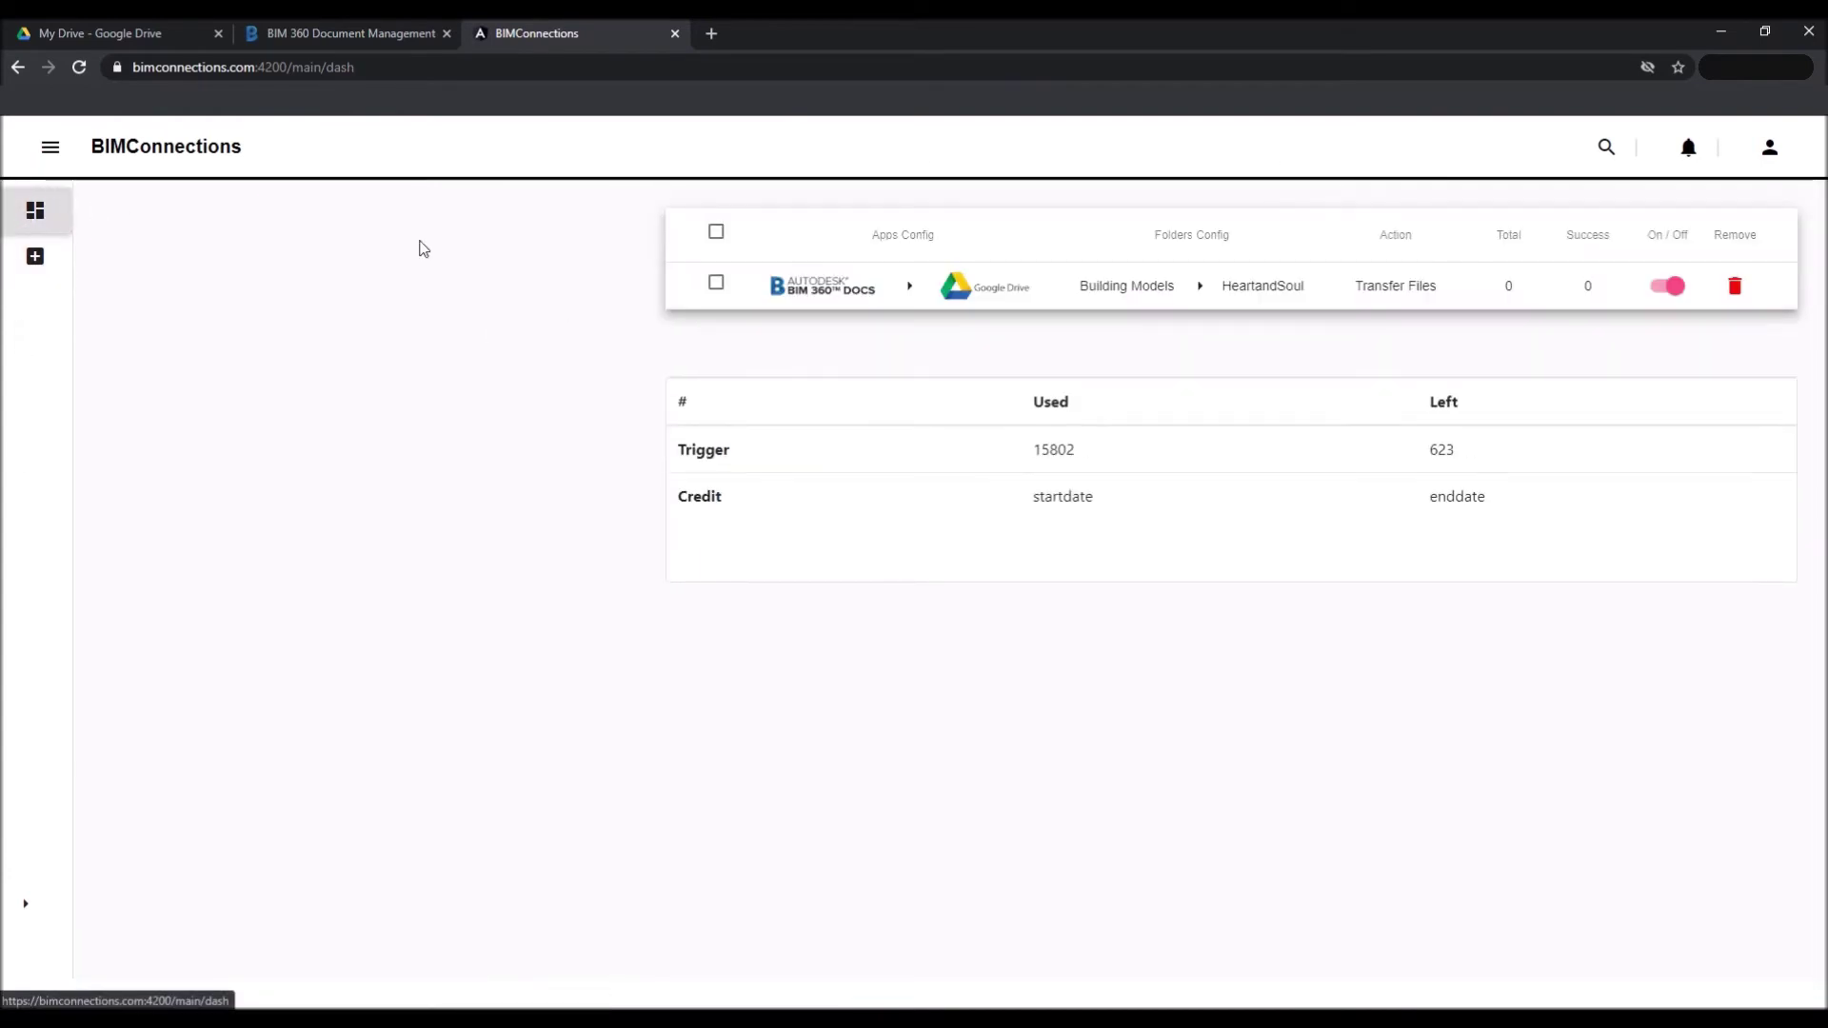
click(374, 32)
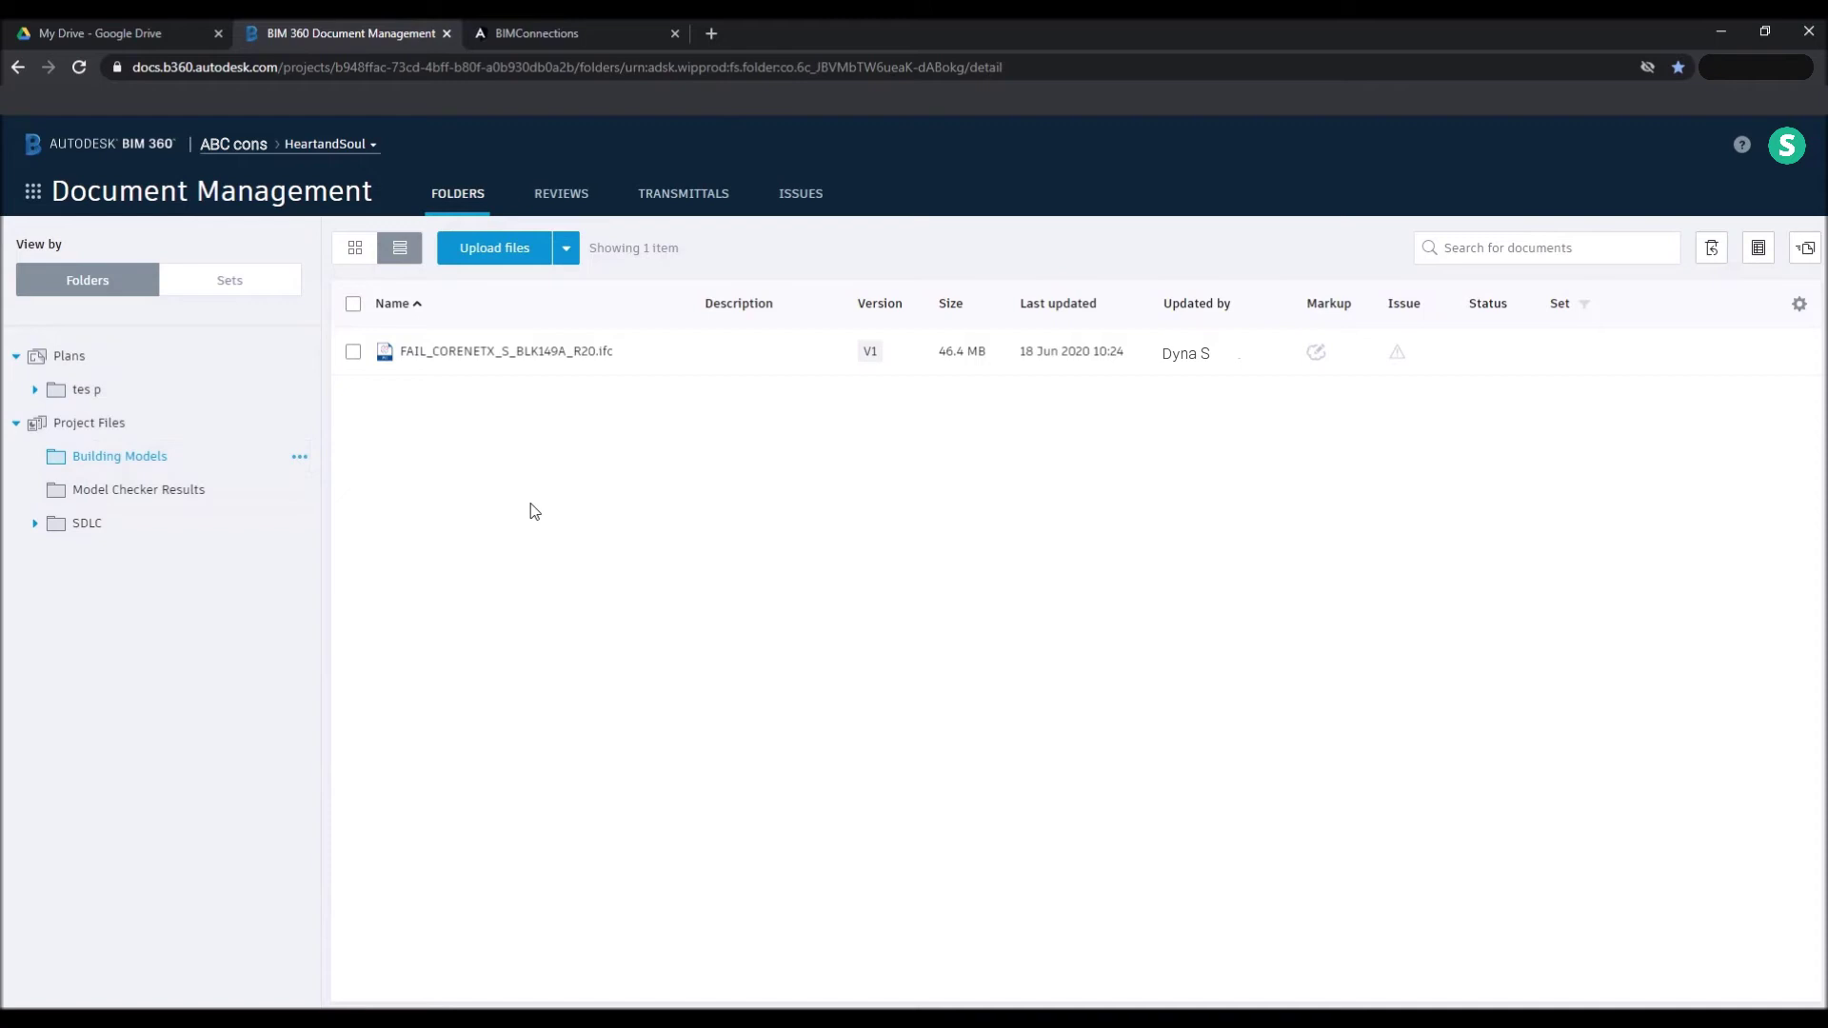
Upload HeartandSoul_Building_1.ifc into BIM 360's Building Models and confirm 1 successful transfer.
key(alt+Tab)
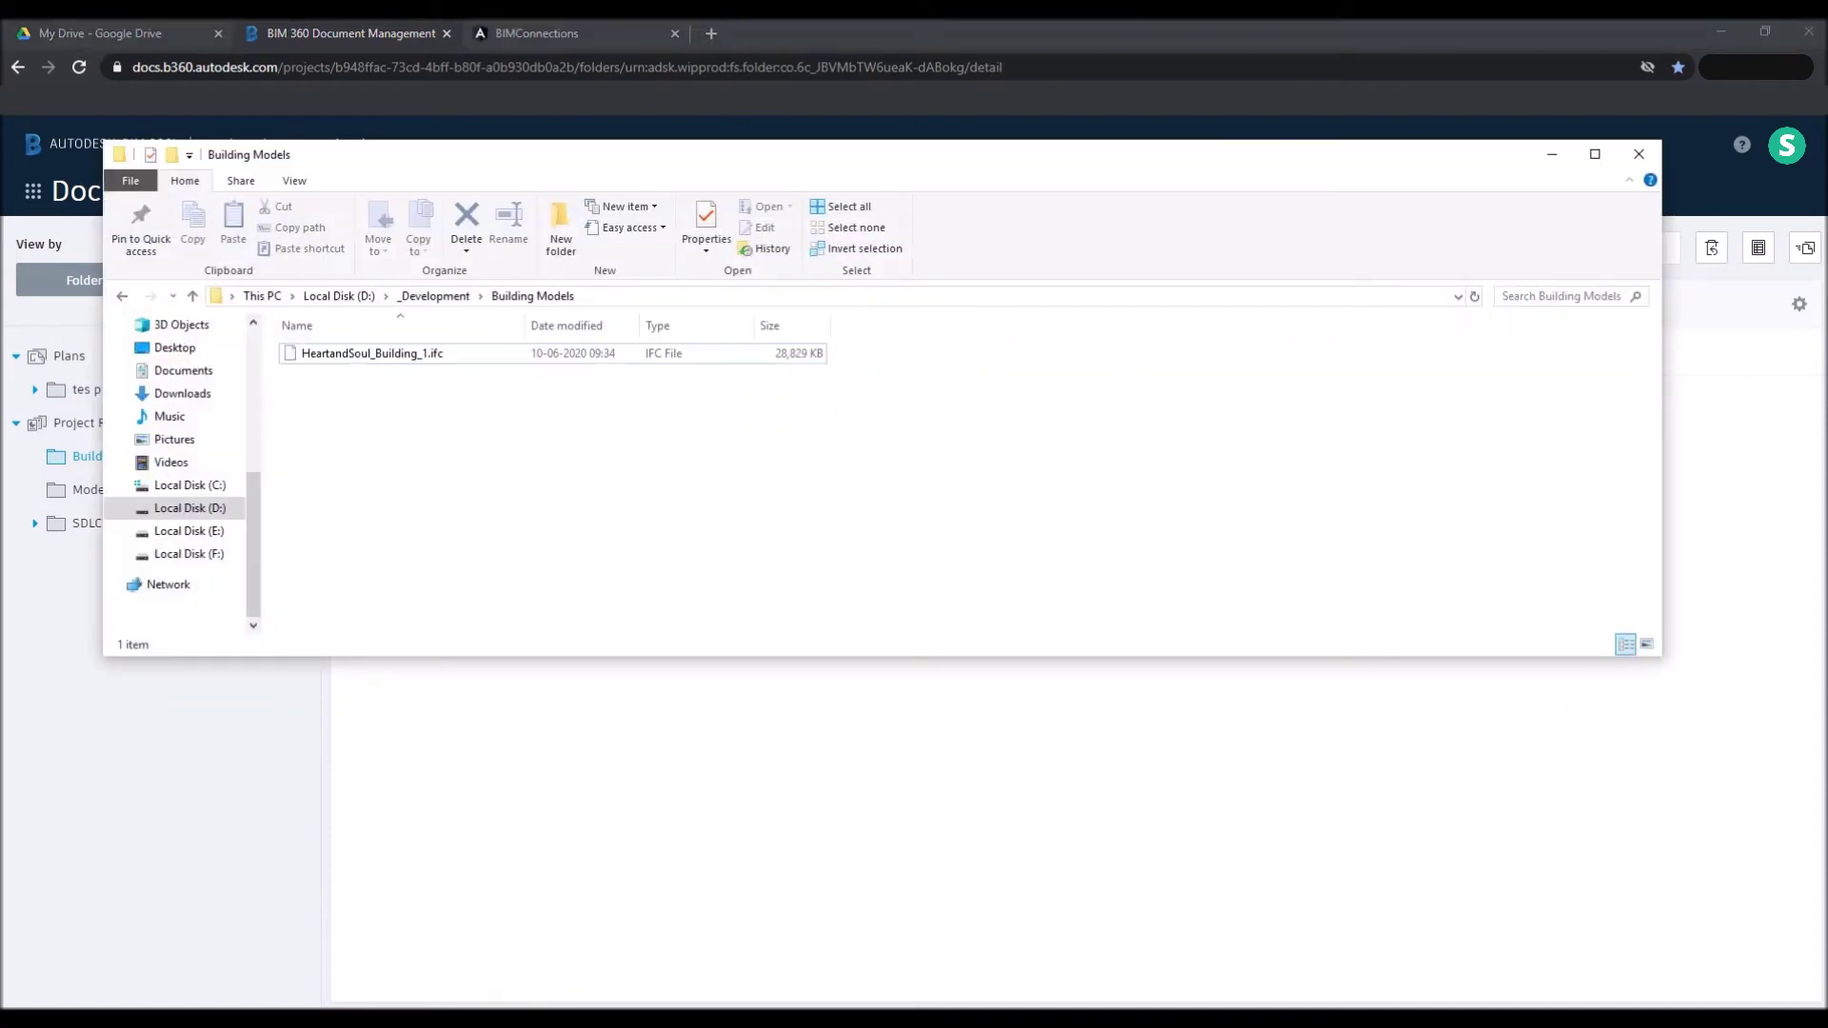
drag(443, 355, 752, 832)
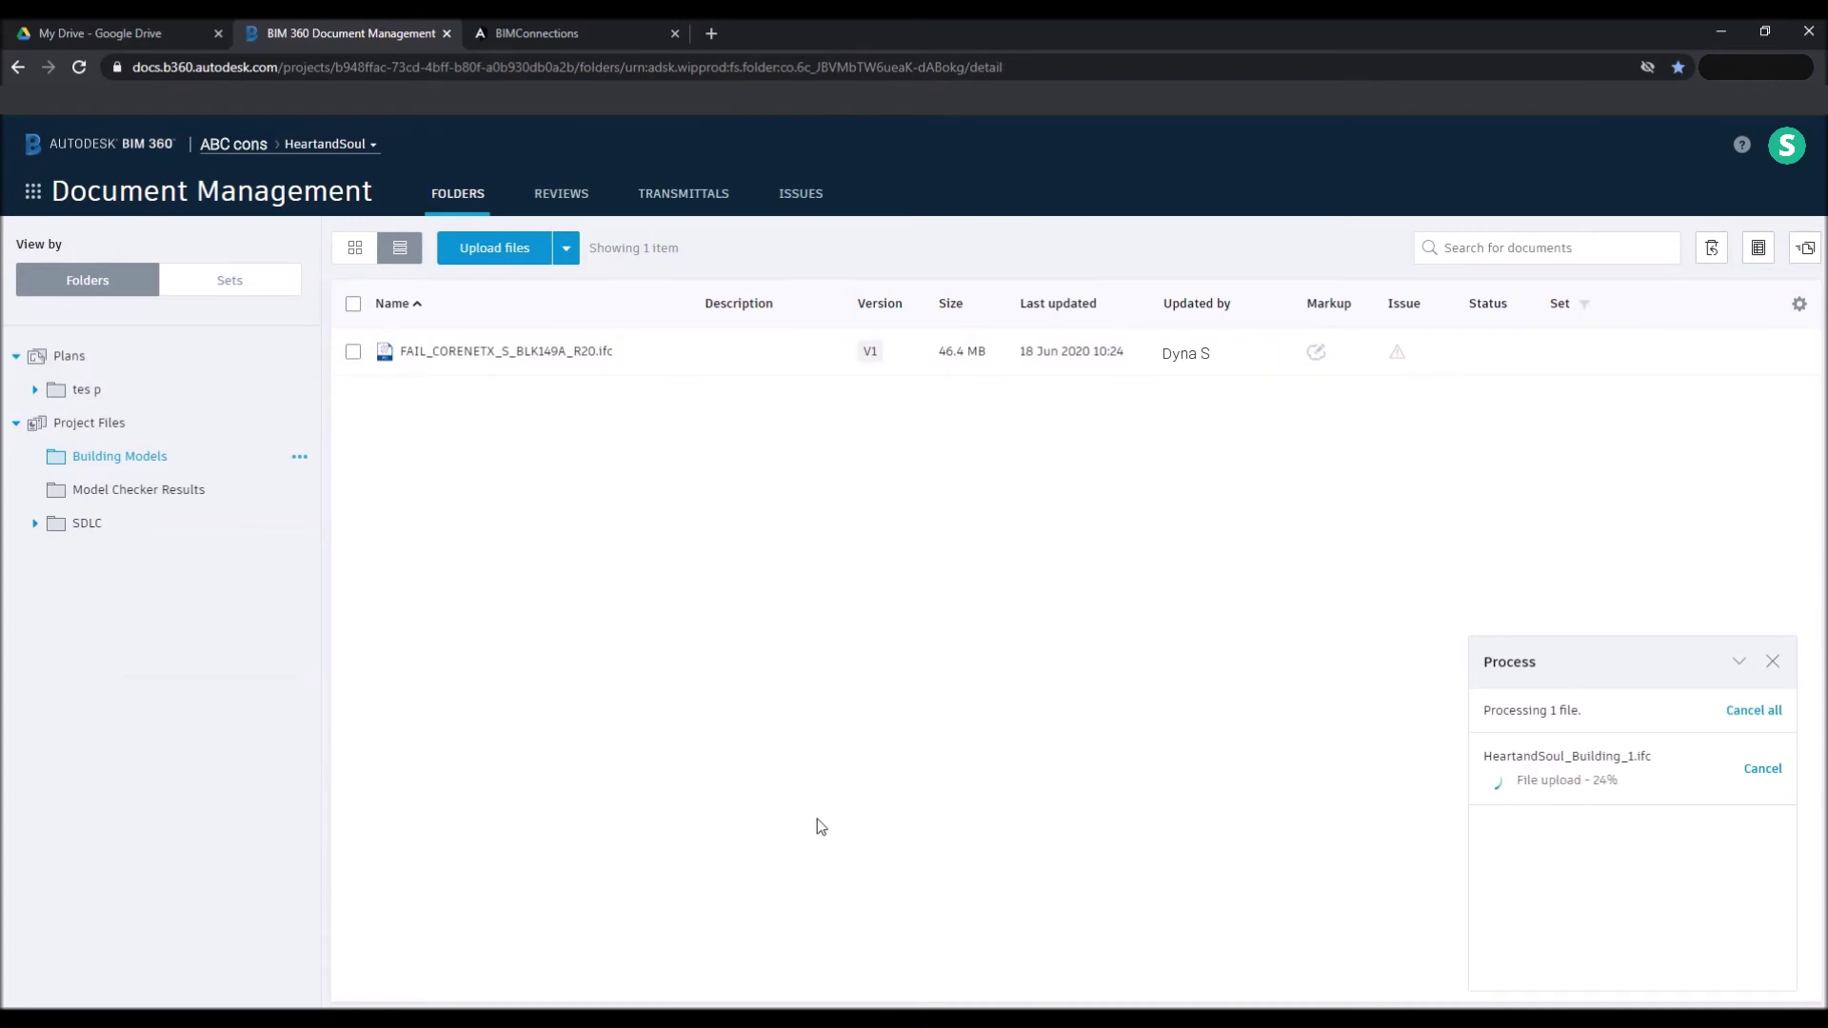
click(588, 34)
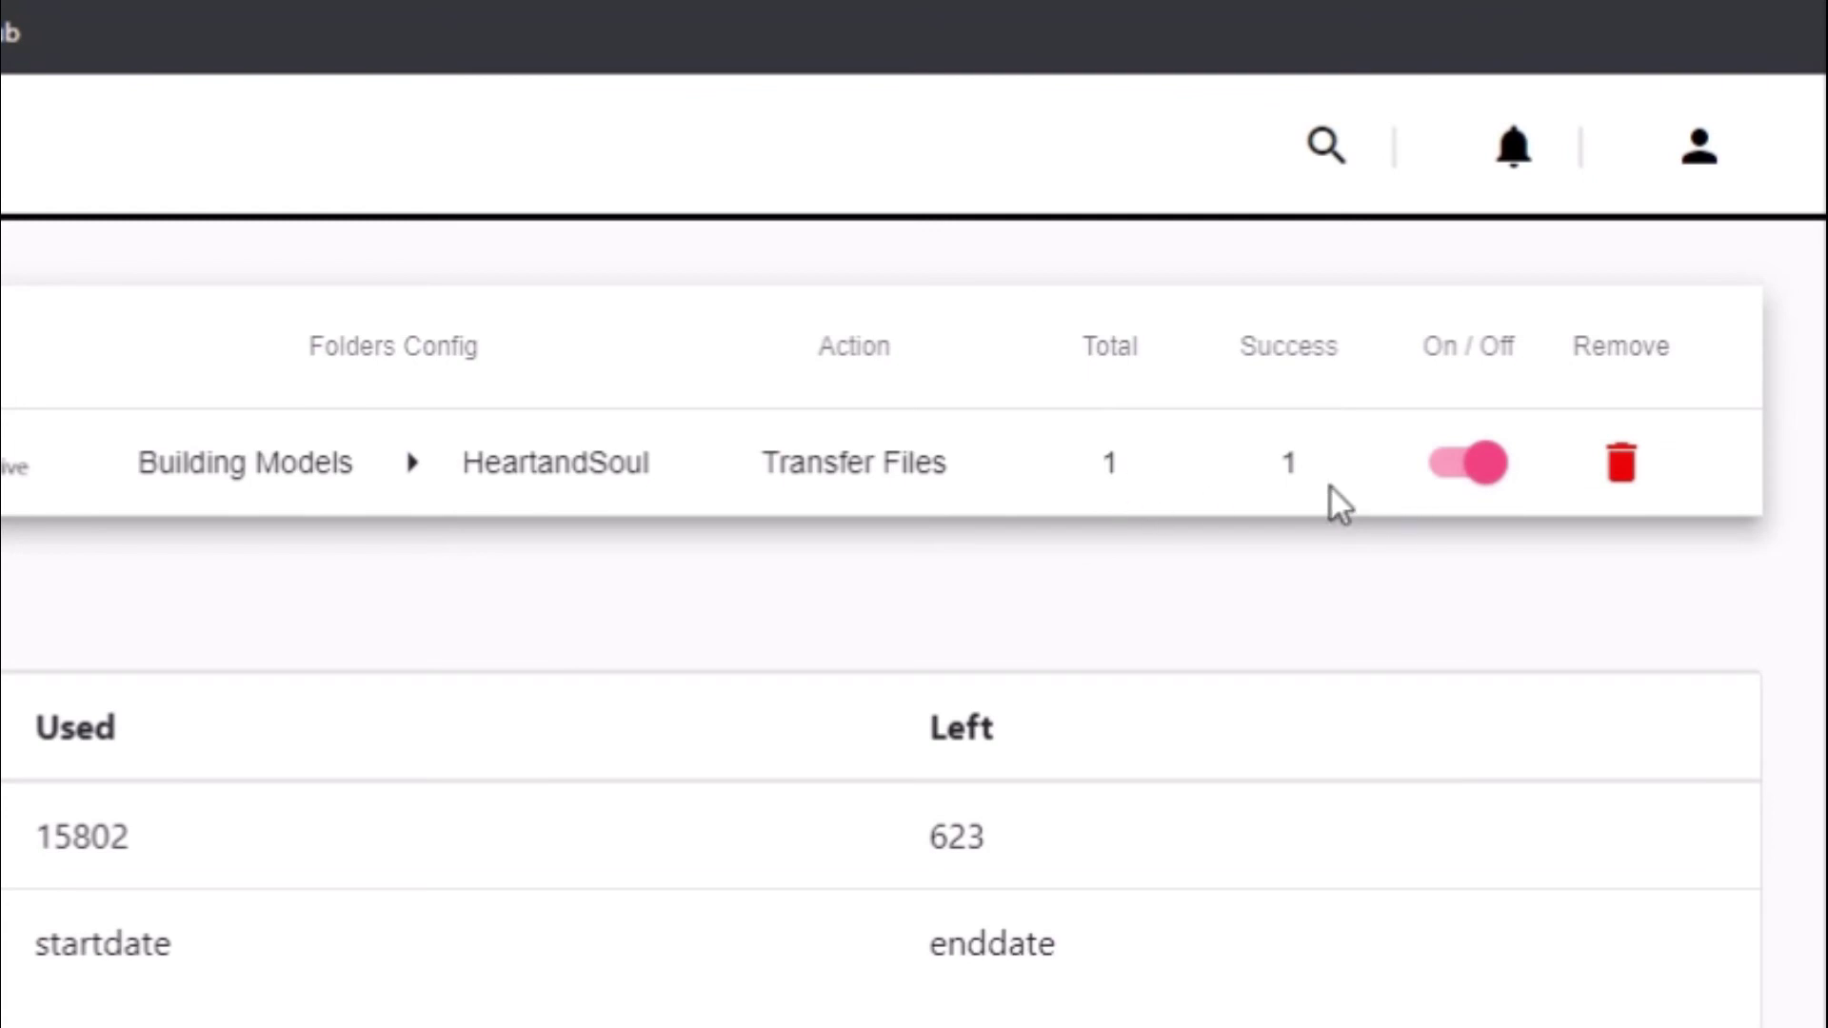
click(80, 28)
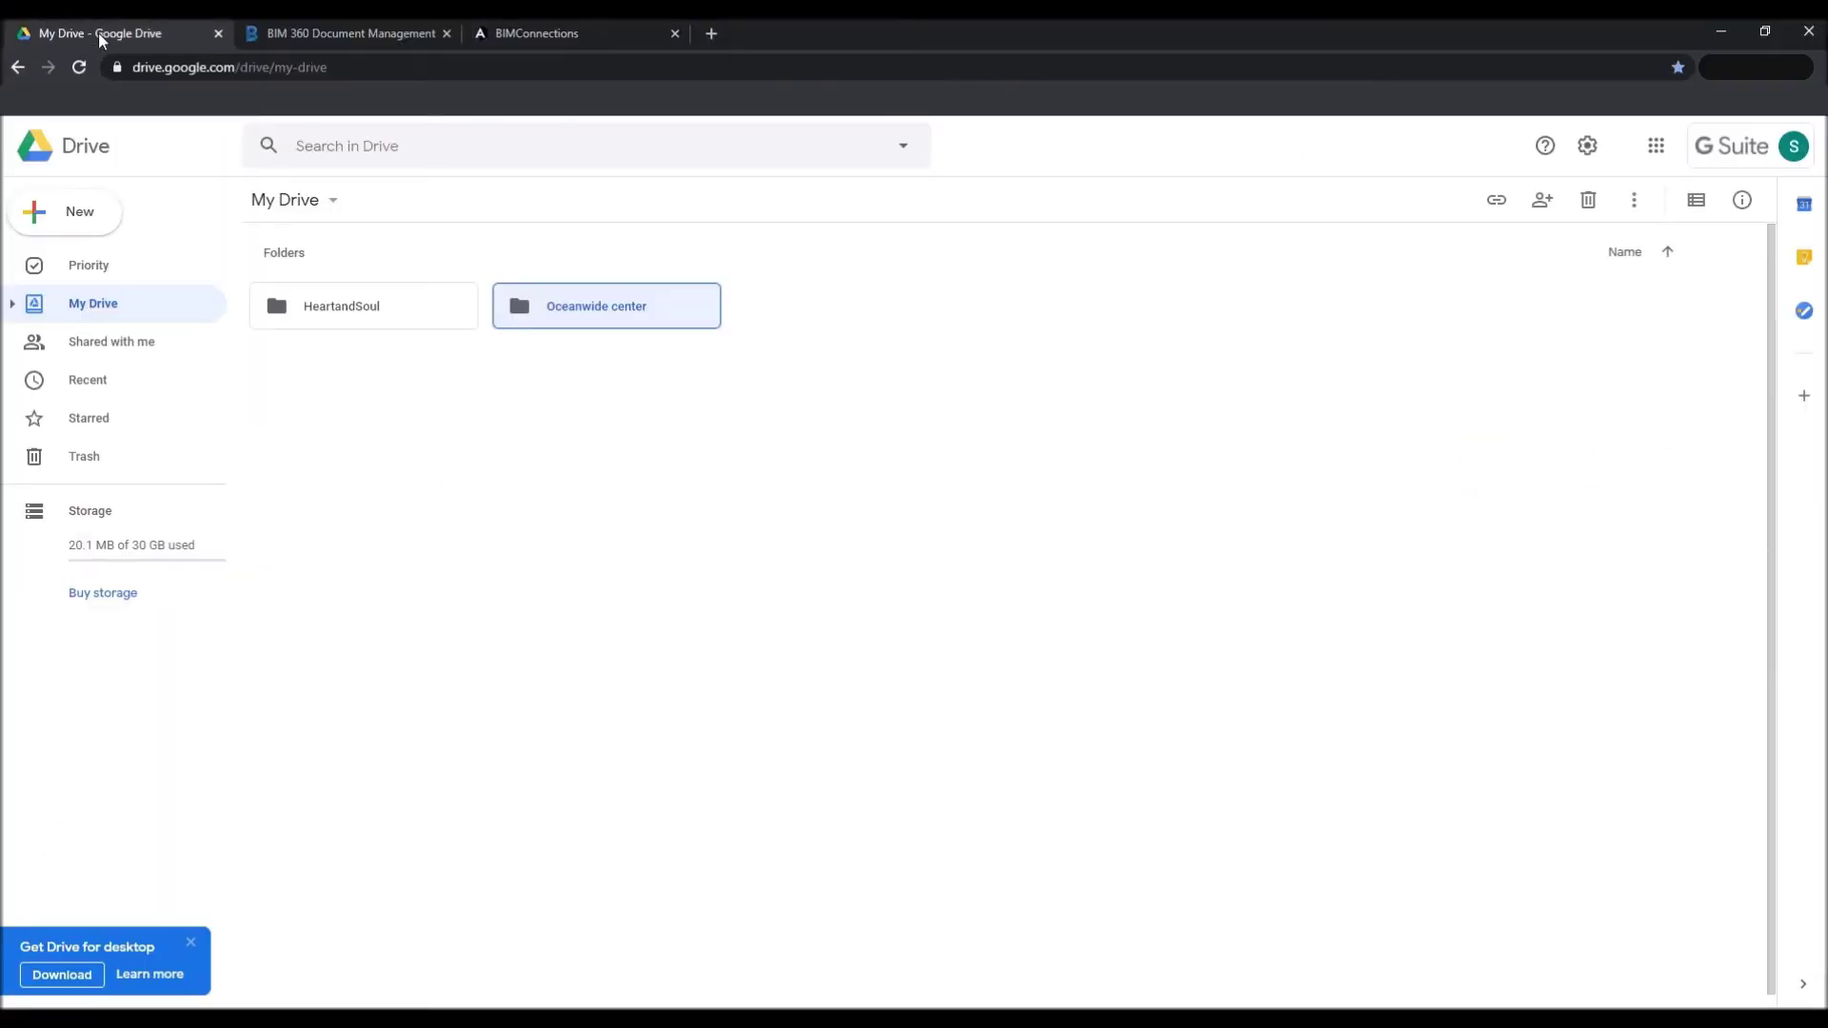
Open the HeartandSoul folder in Google Drive to find HeartandSoul_Building_1.ifc.
double_click(398, 315)
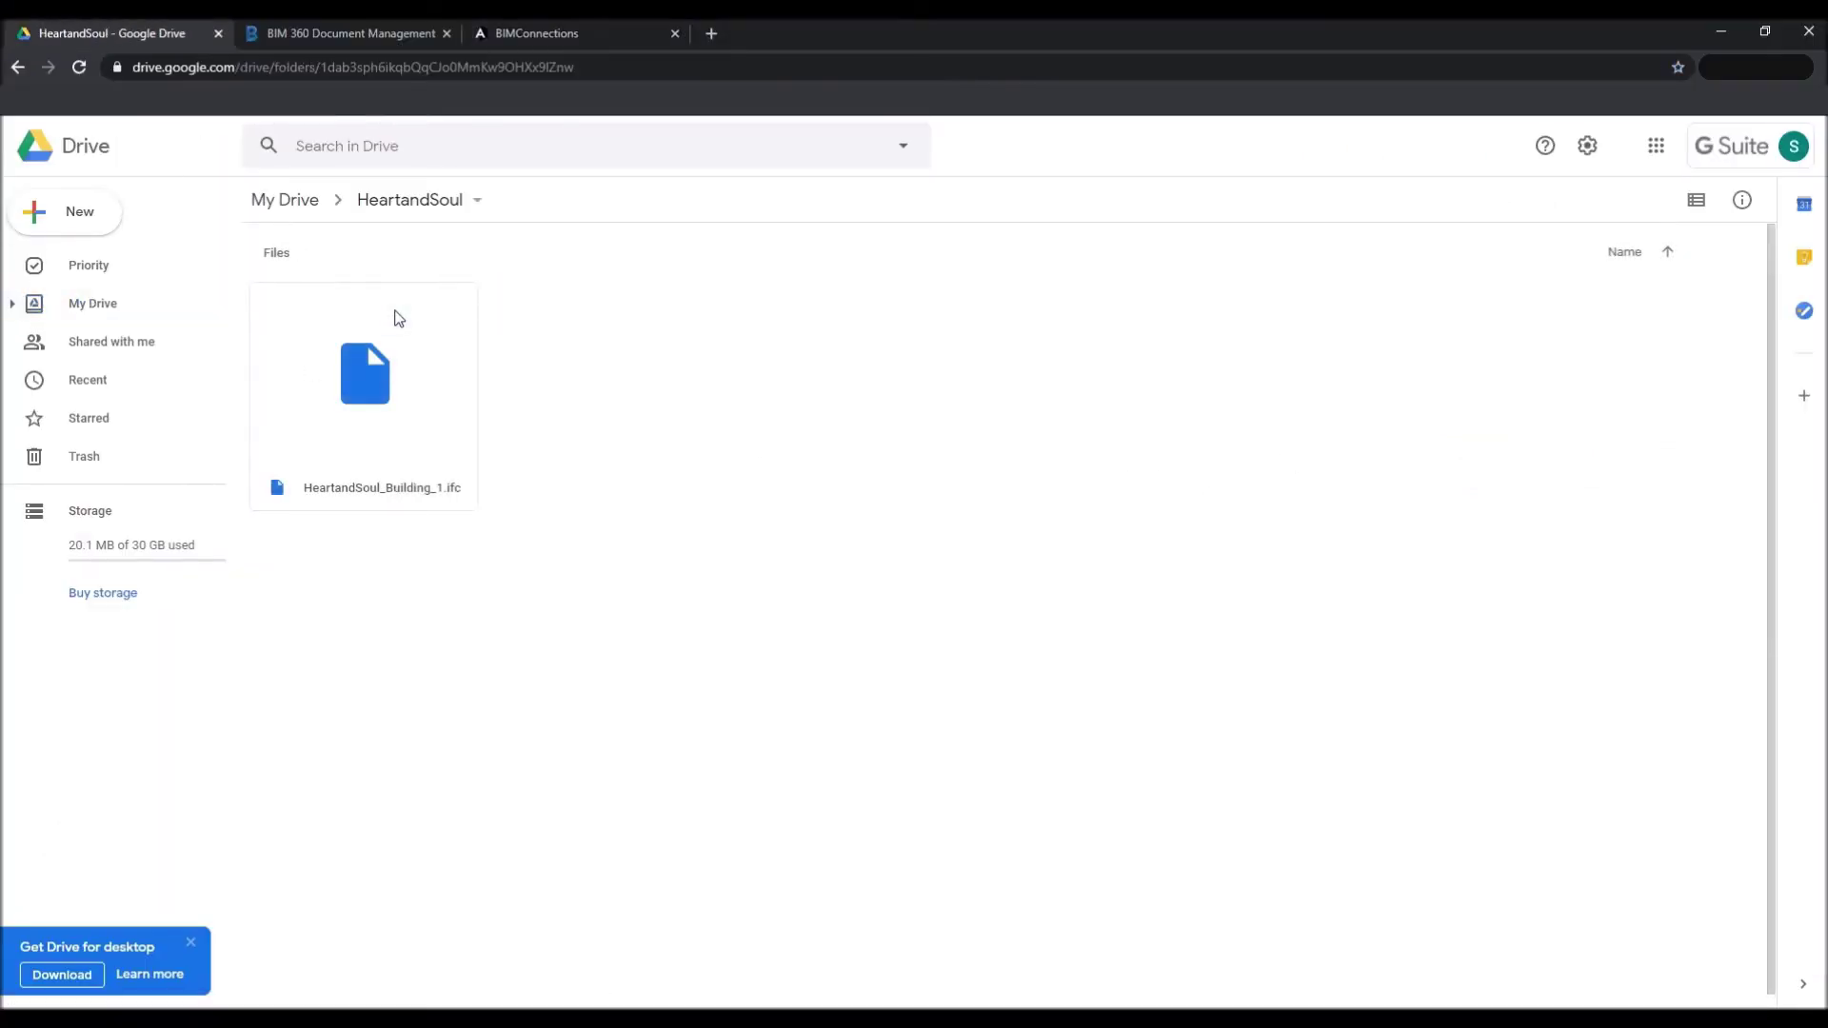